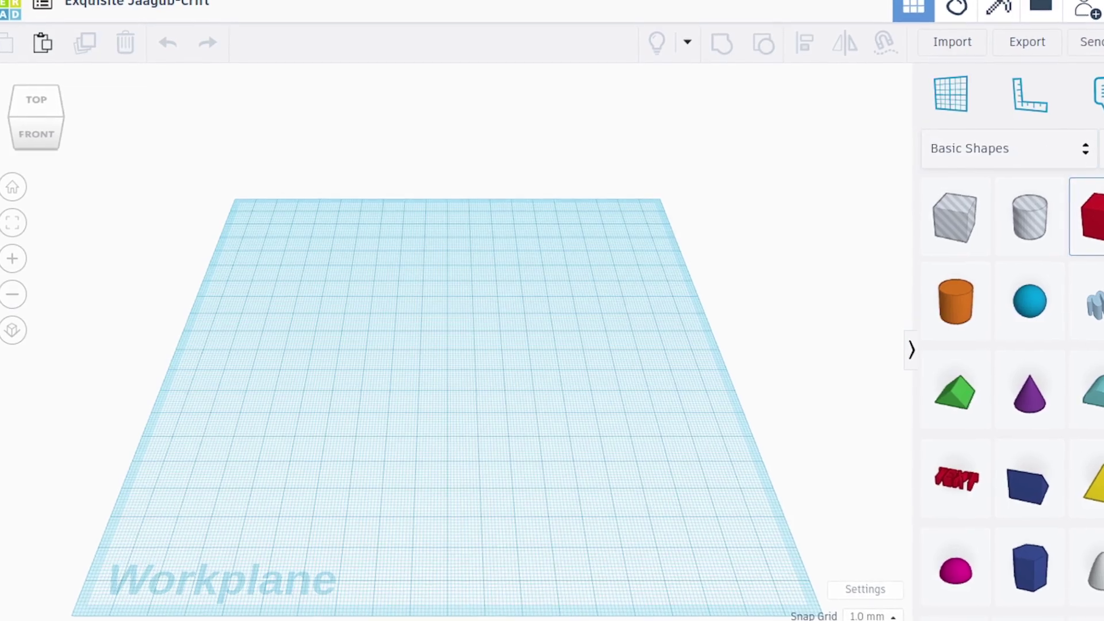
# Drop a box on the workplane and size it 30 mm deep by 60 mm wide.
pyautogui.moveTo(1083, 238); pyautogui.dragTo(468, 403)
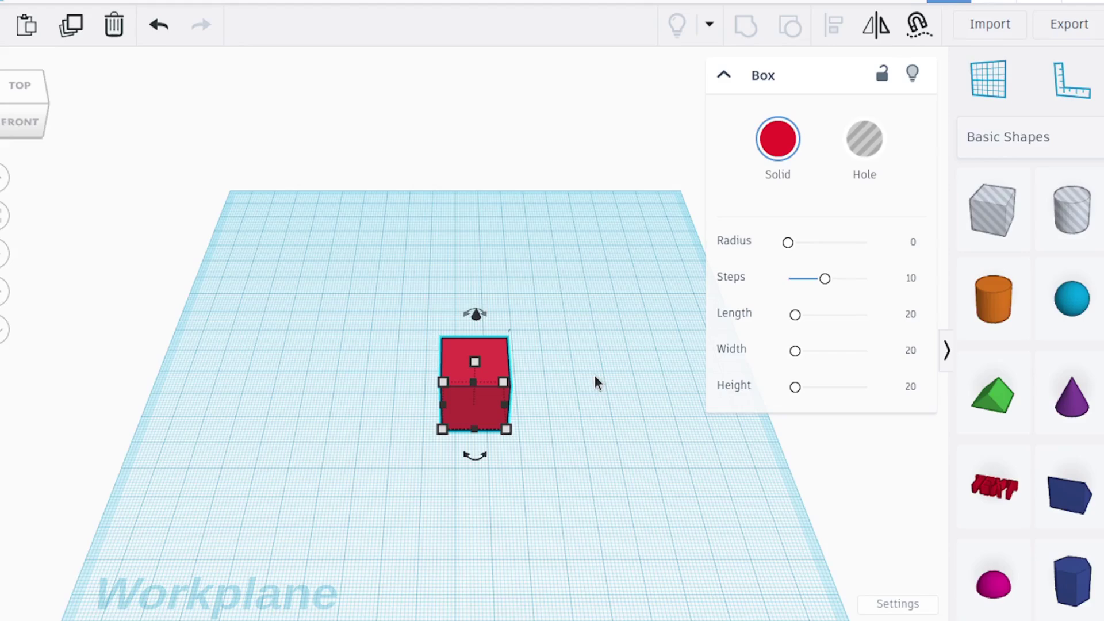
pyautogui.moveTo(443, 428)
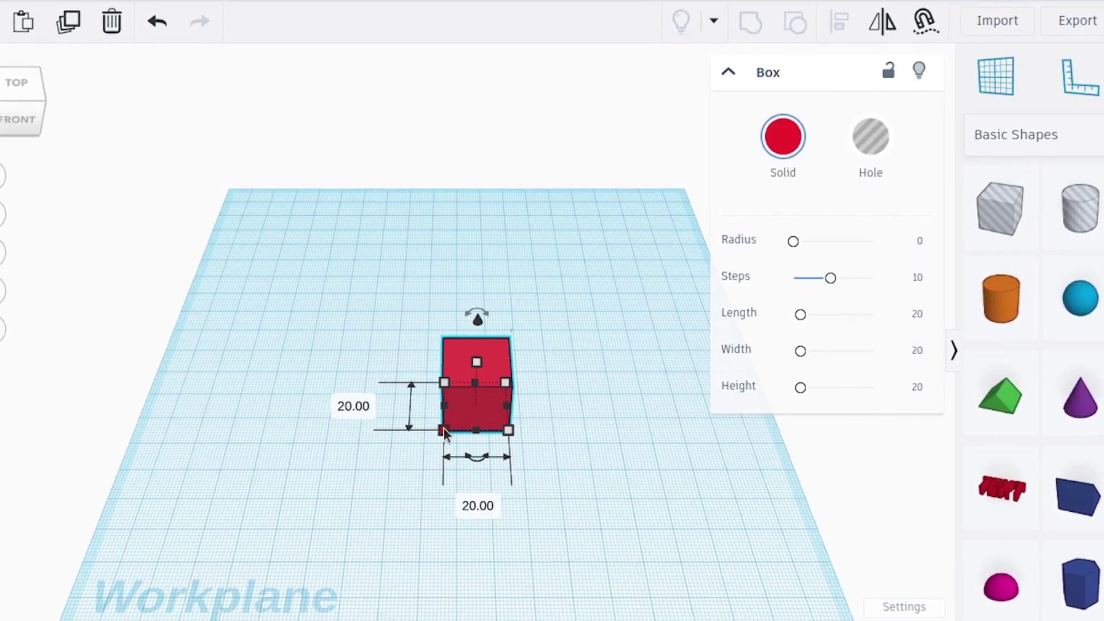
pyautogui.click(340, 406)
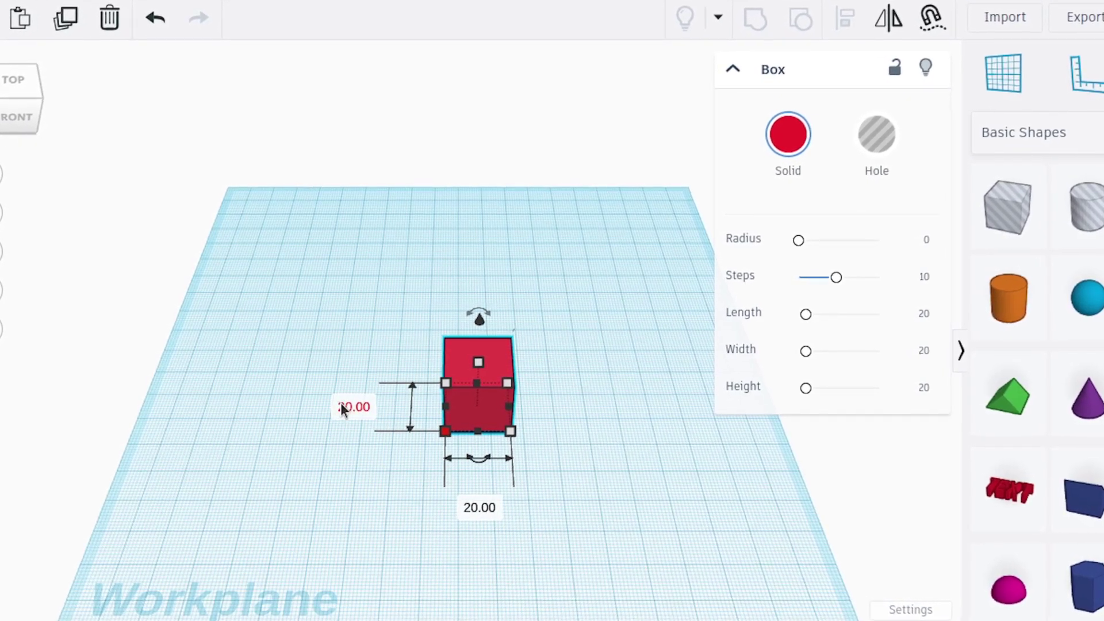
pyautogui.write('30')
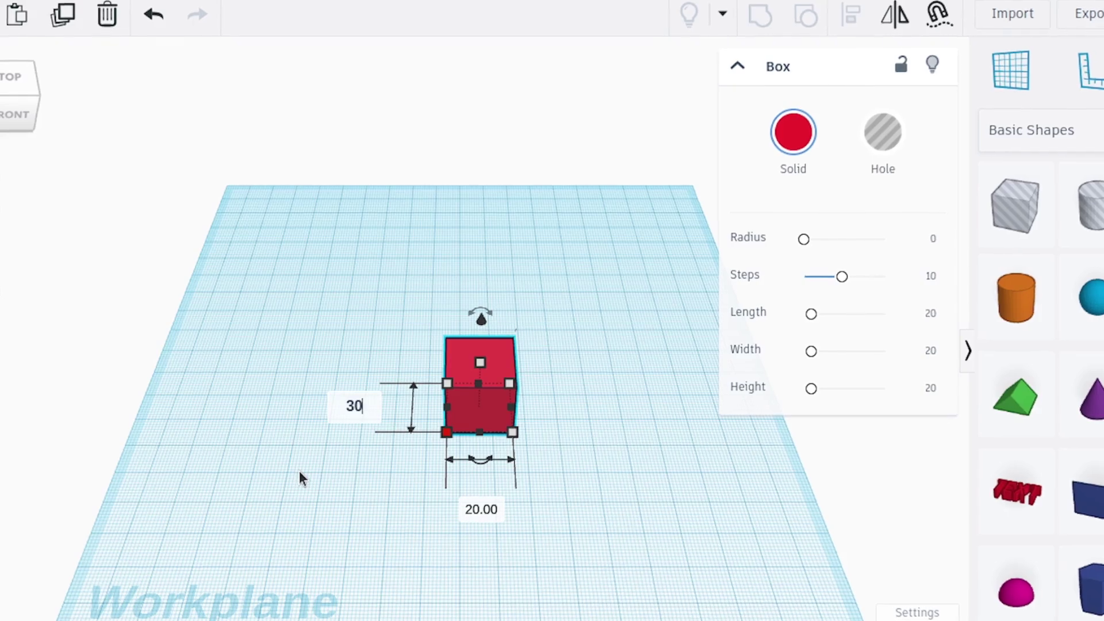
pyautogui.press('Tab')
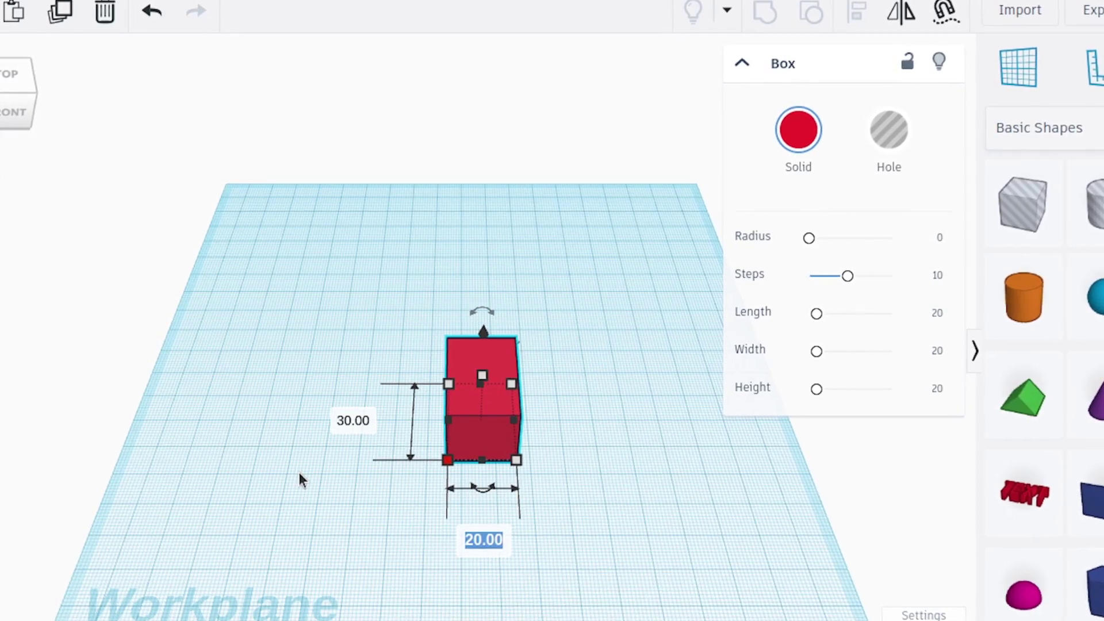
pyautogui.write('60')
pyautogui.press('Return')
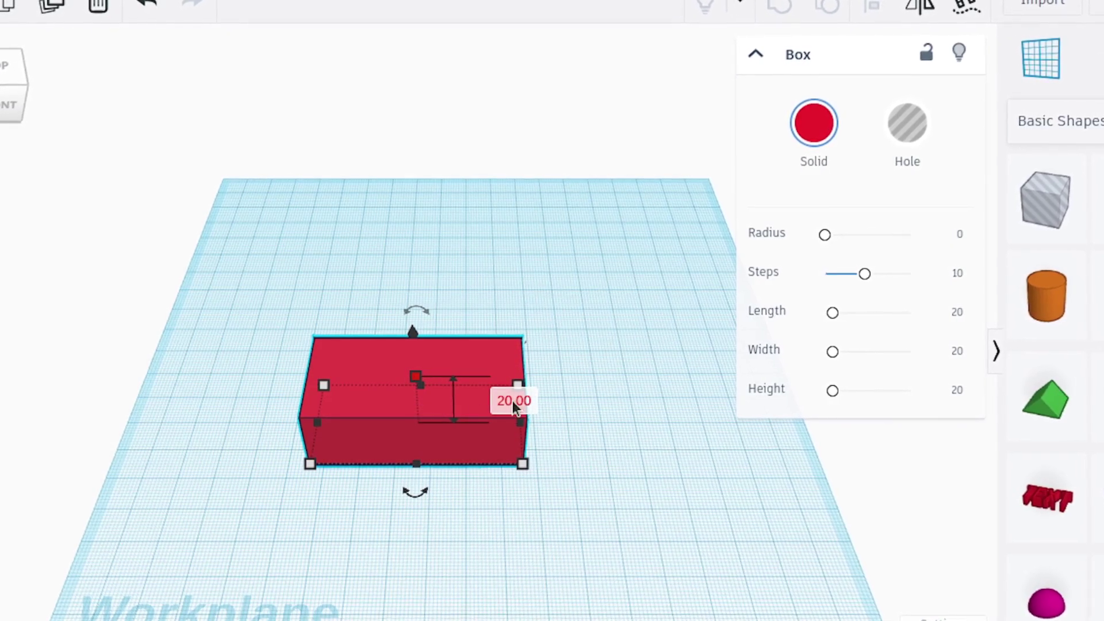
pyautogui.click(587, 389)
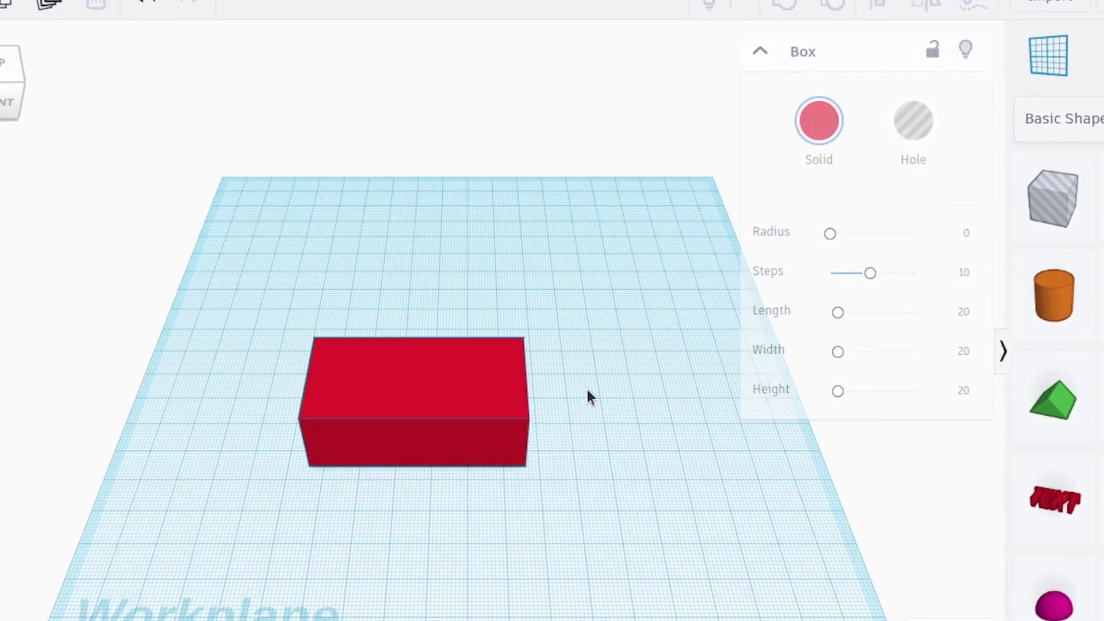
pyautogui.click(502, 455)
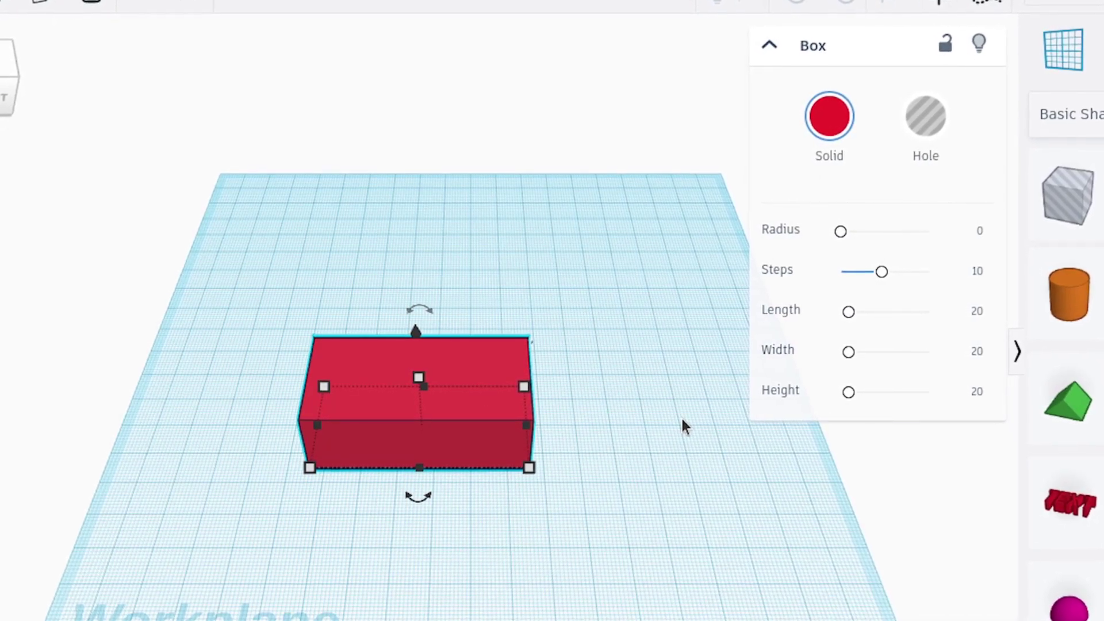
pyautogui.moveTo(682, 416); pyautogui.dragTo(650, 416, button='right')
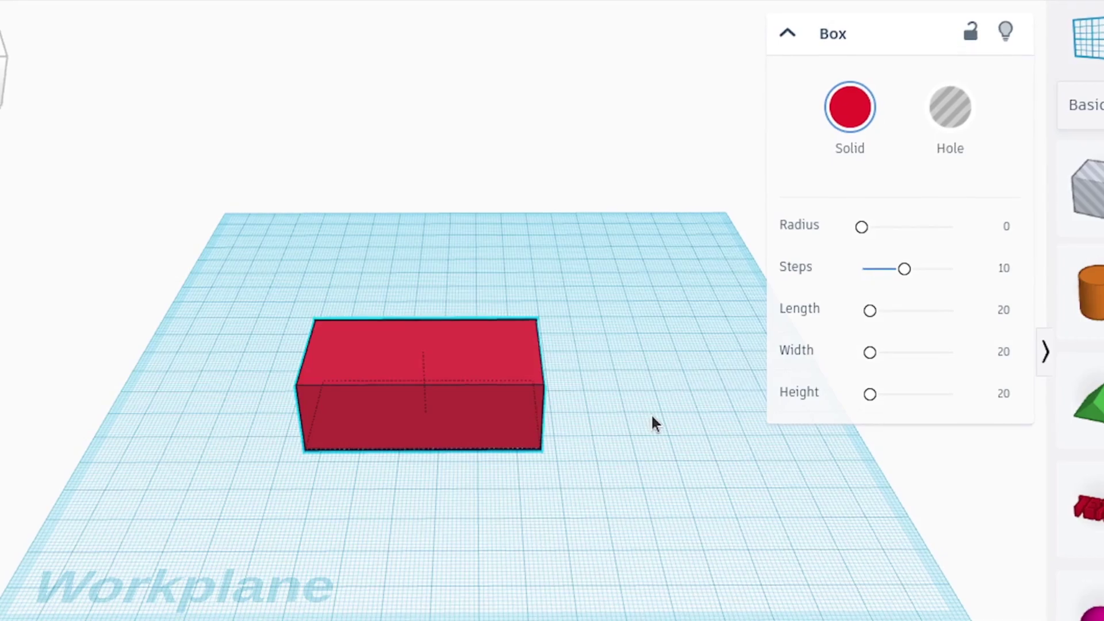
pyautogui.scroll(1, 652, 418)
pyautogui.scroll(2, 653, 419)
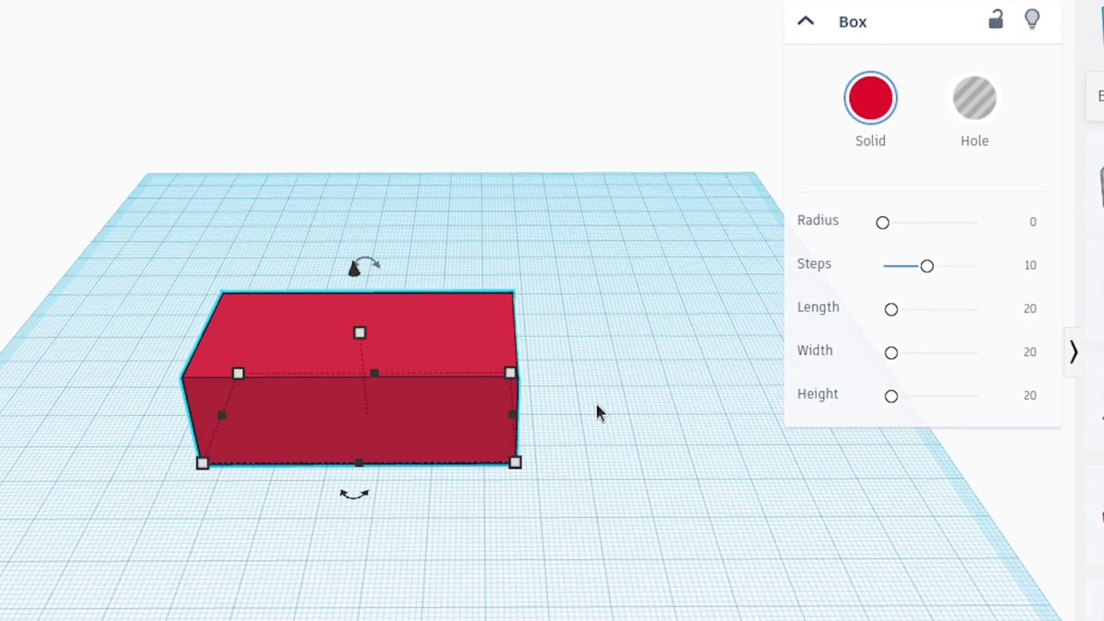
pyautogui.moveTo(575, 412); pyautogui.dragTo(630, 442, button='middle')
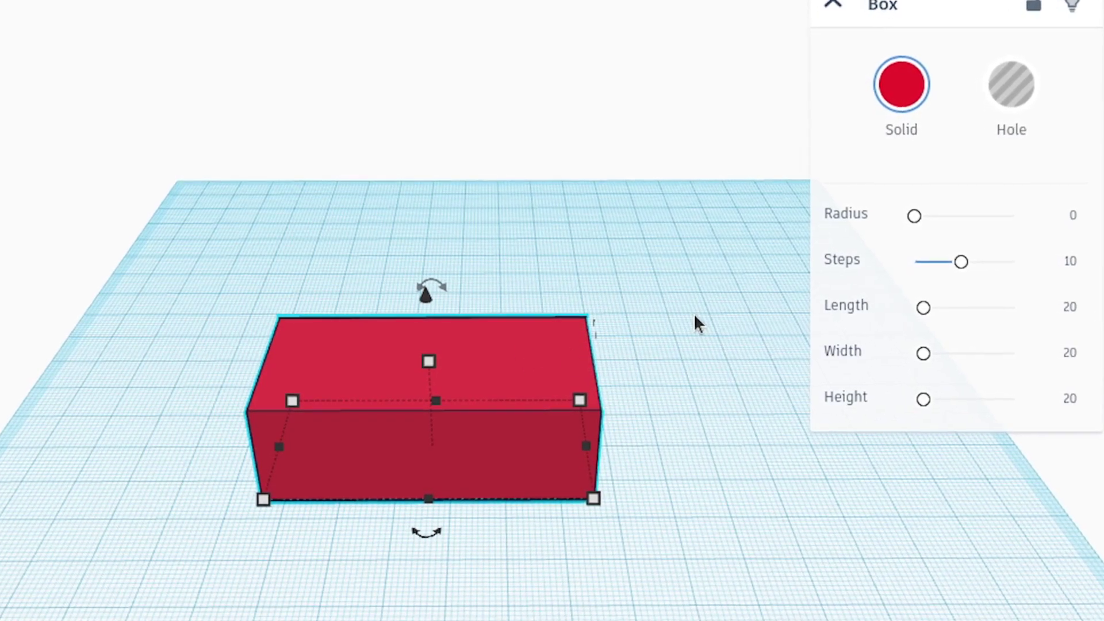
# Duplicate the red box and move the copy in front of the original.
pyautogui.hotkey('ctrl', 'd')
pyautogui.hotkey('shift', 'Right')
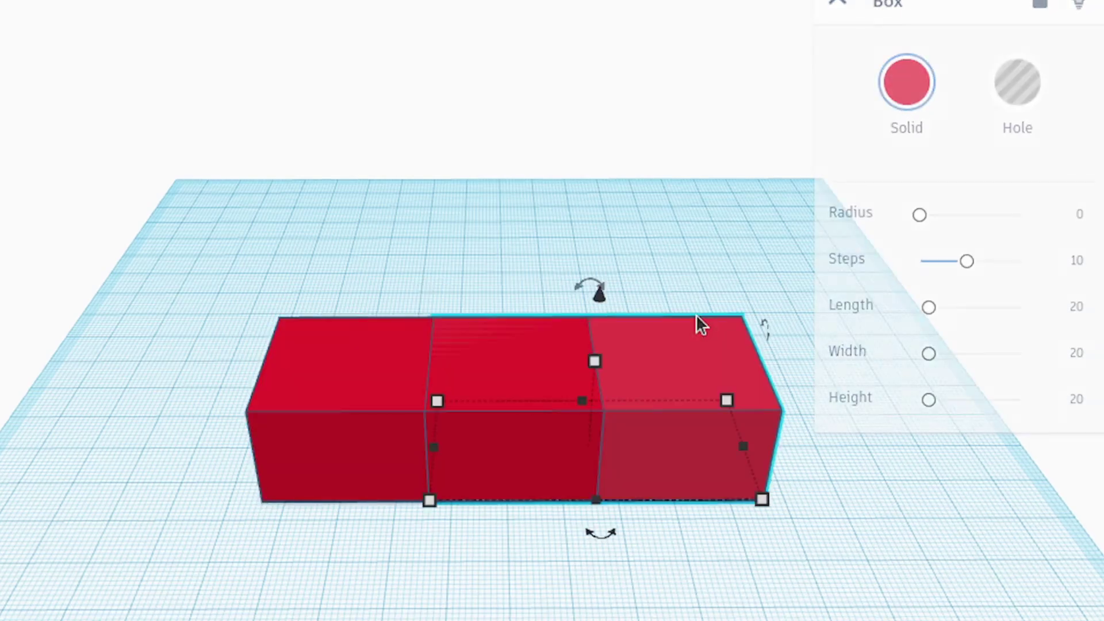
pyautogui.moveTo(667, 363); pyautogui.dragTo(598, 528)
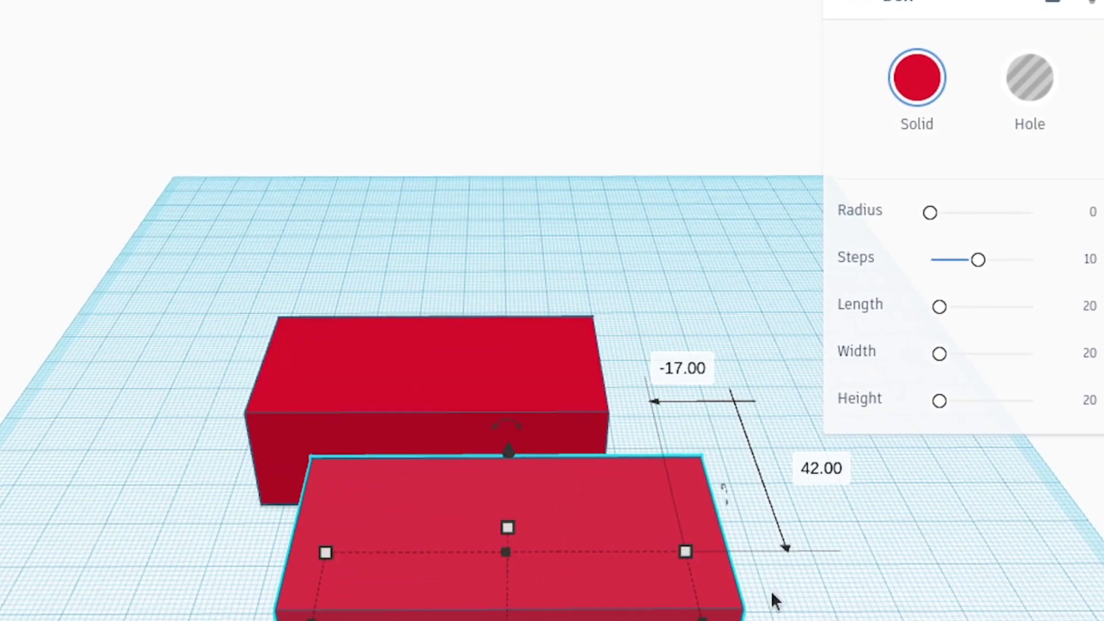
pyautogui.scroll(-5, 845, 612)
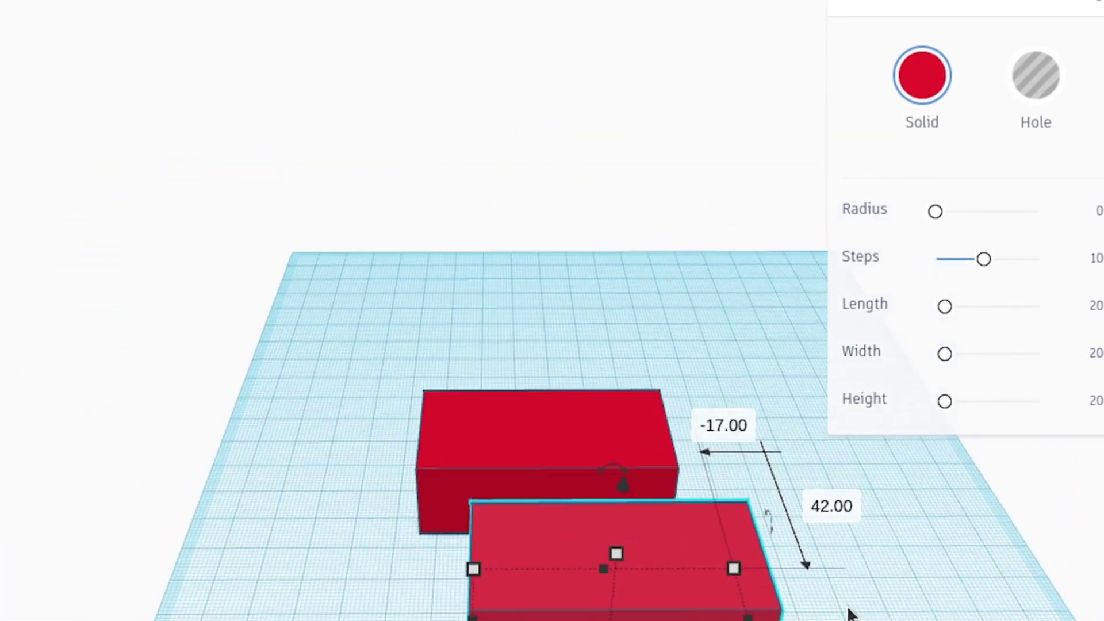
pyautogui.scroll(-3, 795, 552)
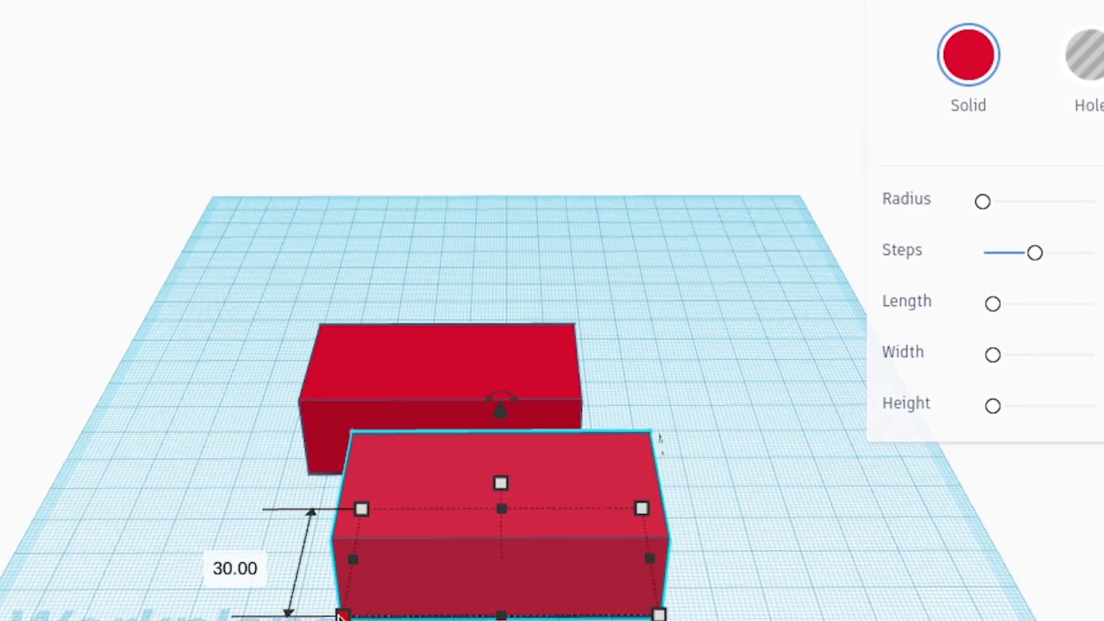
# Reduce the copy's depth from 30 mm to 26 mm.
pyautogui.click(227, 568)
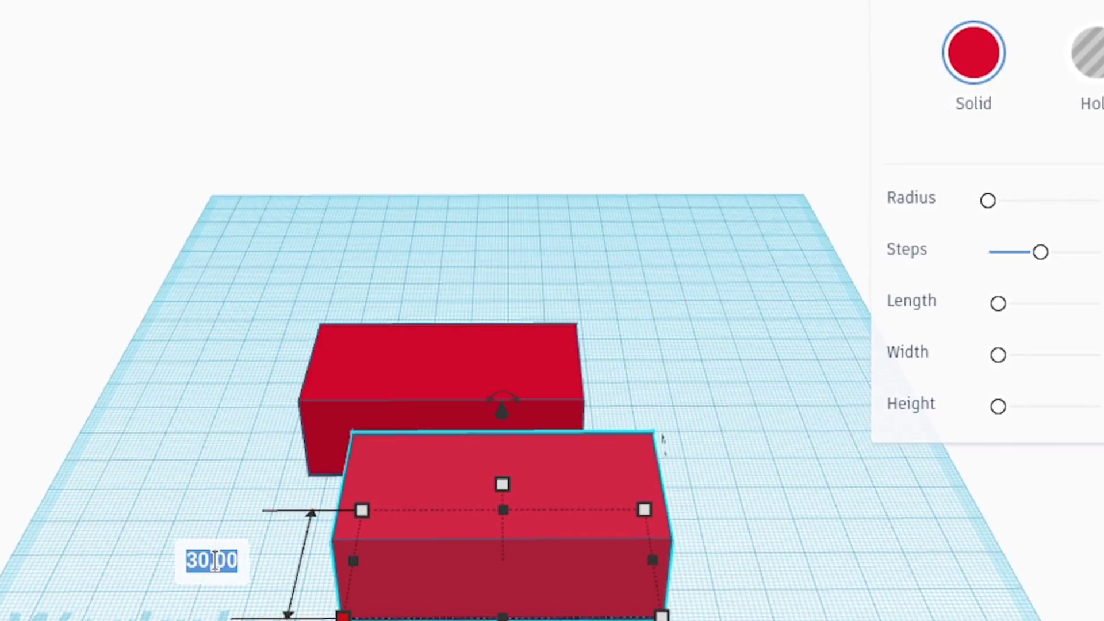
pyautogui.write('26')
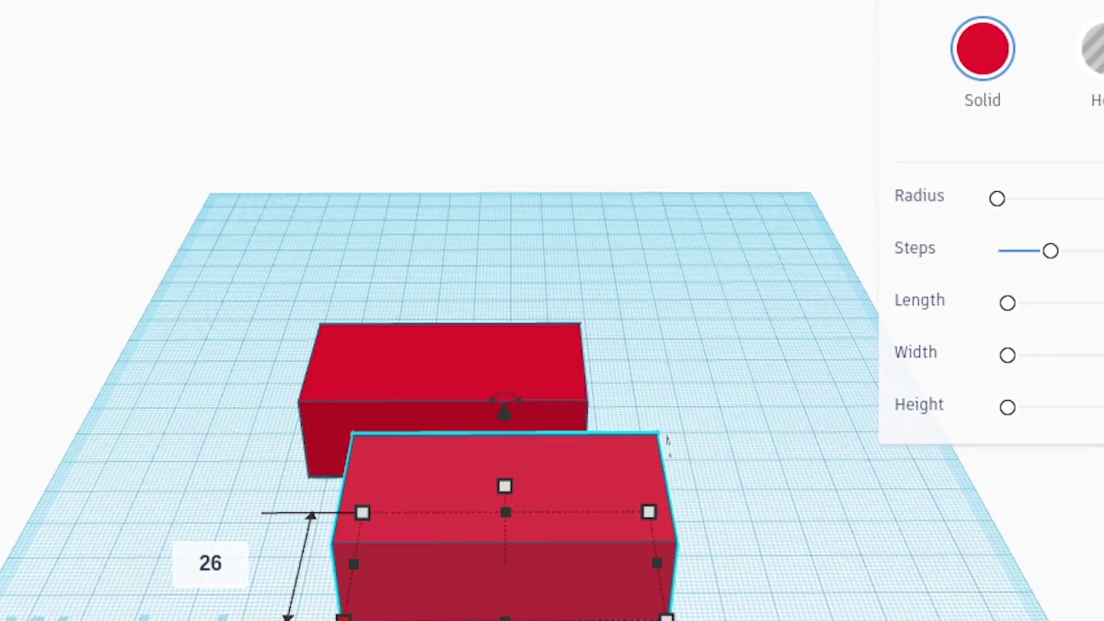
pyautogui.press('Return')
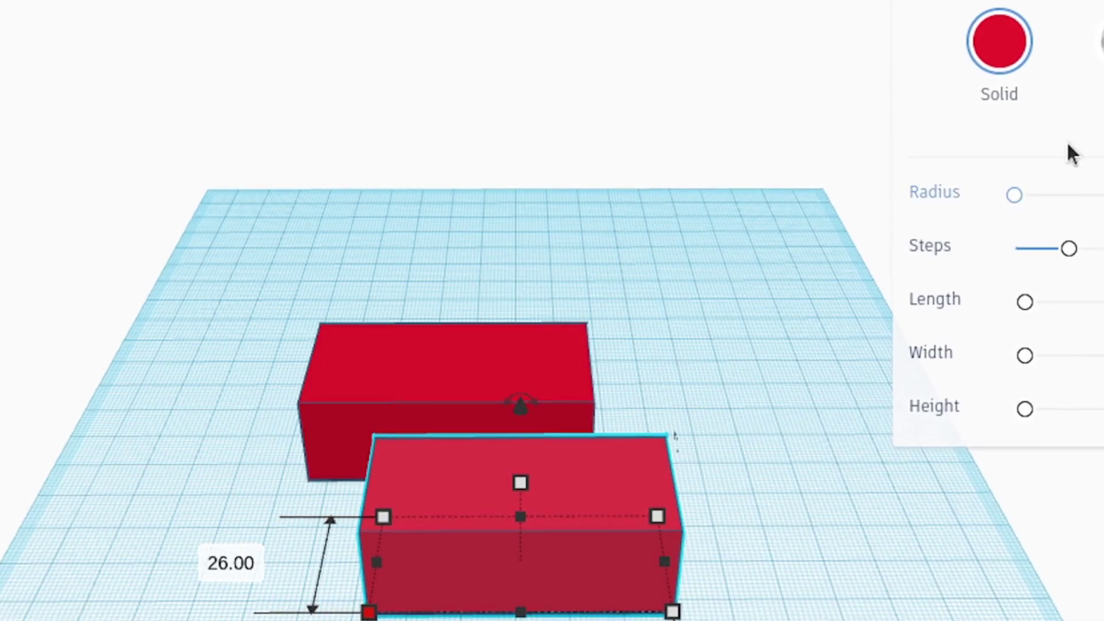
# Turn the front copy into a hole and position it over the red box.
pyautogui.press('h')
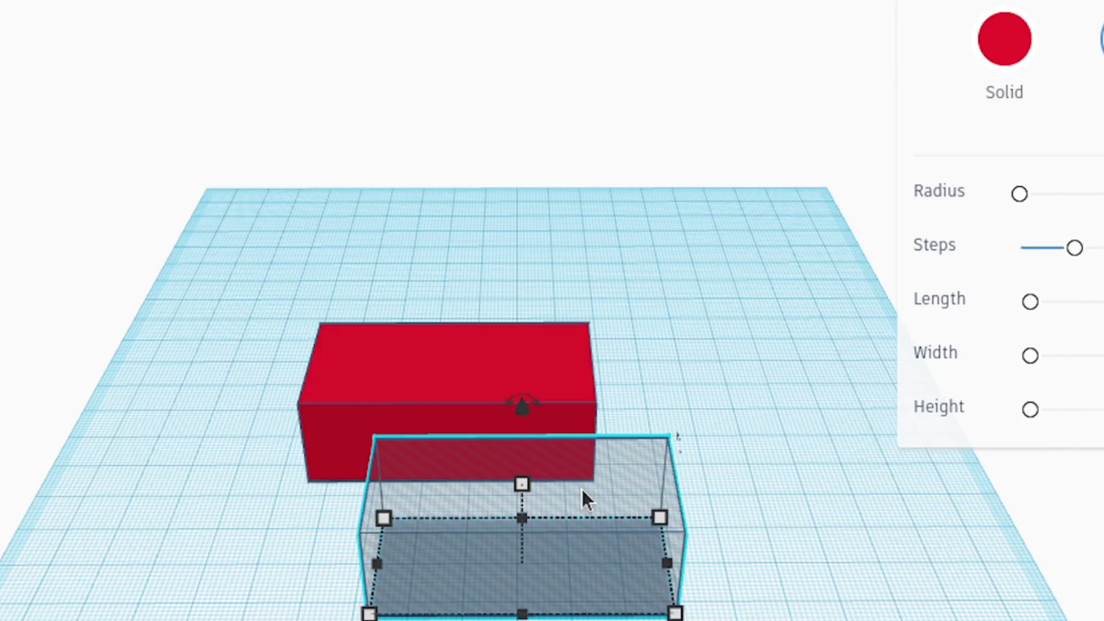
pyautogui.moveTo(612, 510); pyautogui.dragTo(663, 377)
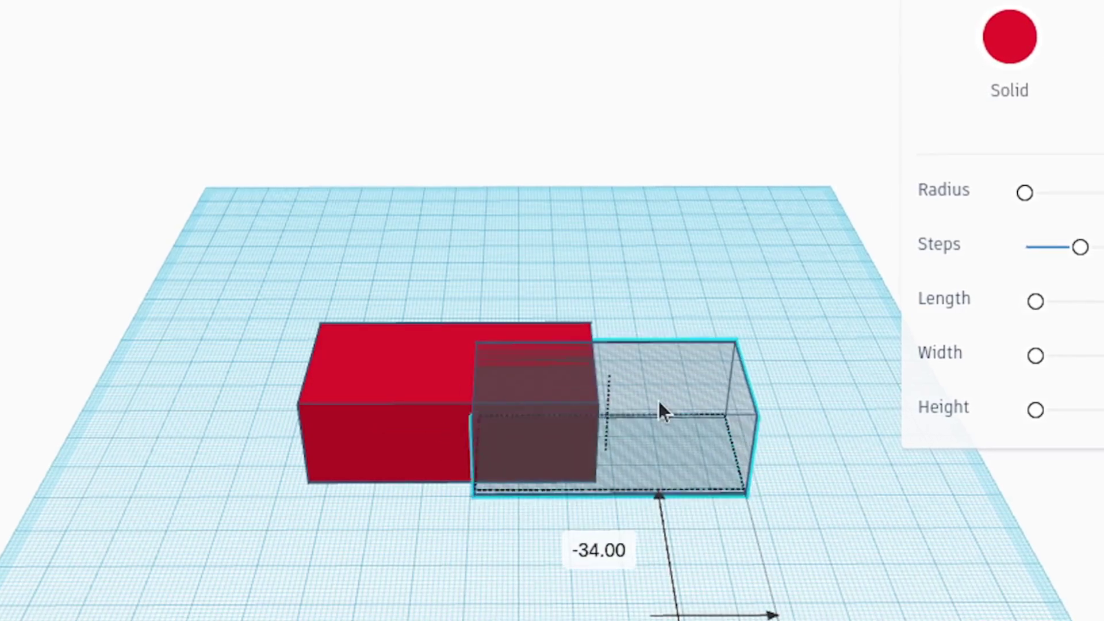
pyautogui.moveTo(659, 403)
pyautogui.mouseDown()
pyautogui.moveTo(653, 419)
pyautogui.moveTo(653, 401)
pyautogui.moveTo(706, 526)
pyautogui.moveTo(648, 388)
pyautogui.mouseUp()
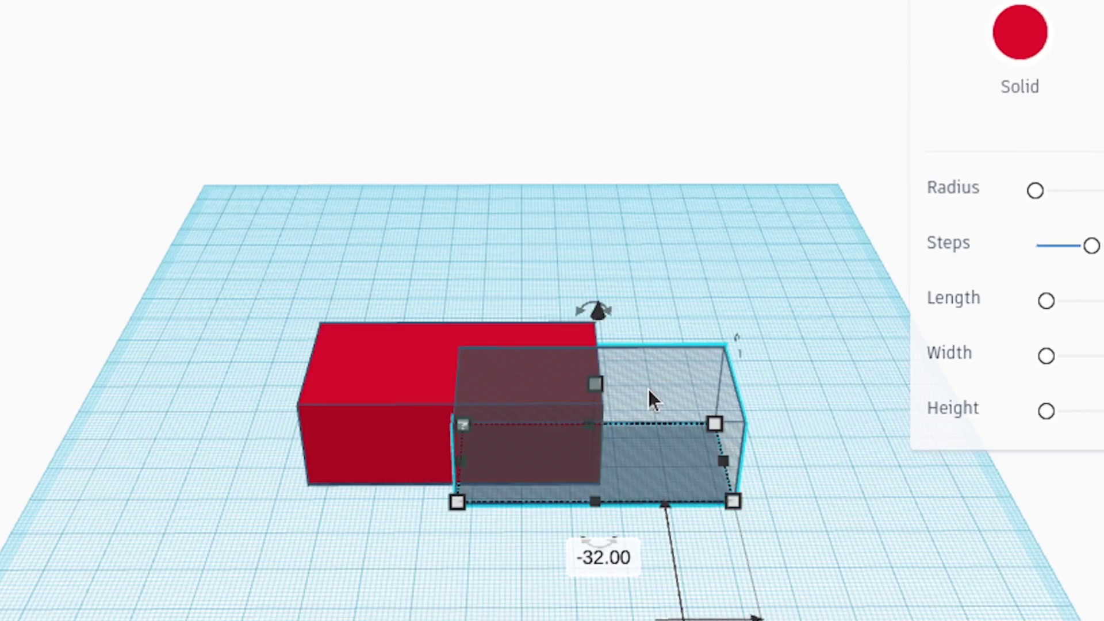
# Group the box and hole, then ungroup them back into two separate shapes.
pyautogui.moveTo(395, 213); pyautogui.dragTo(688, 545)
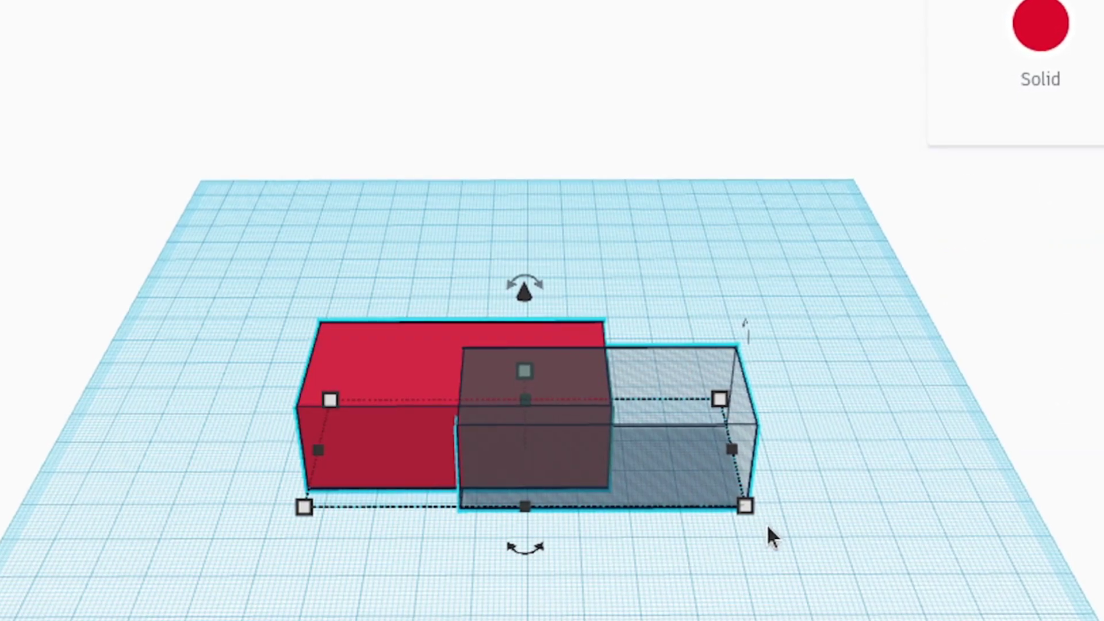
pyautogui.moveTo(748, 507)
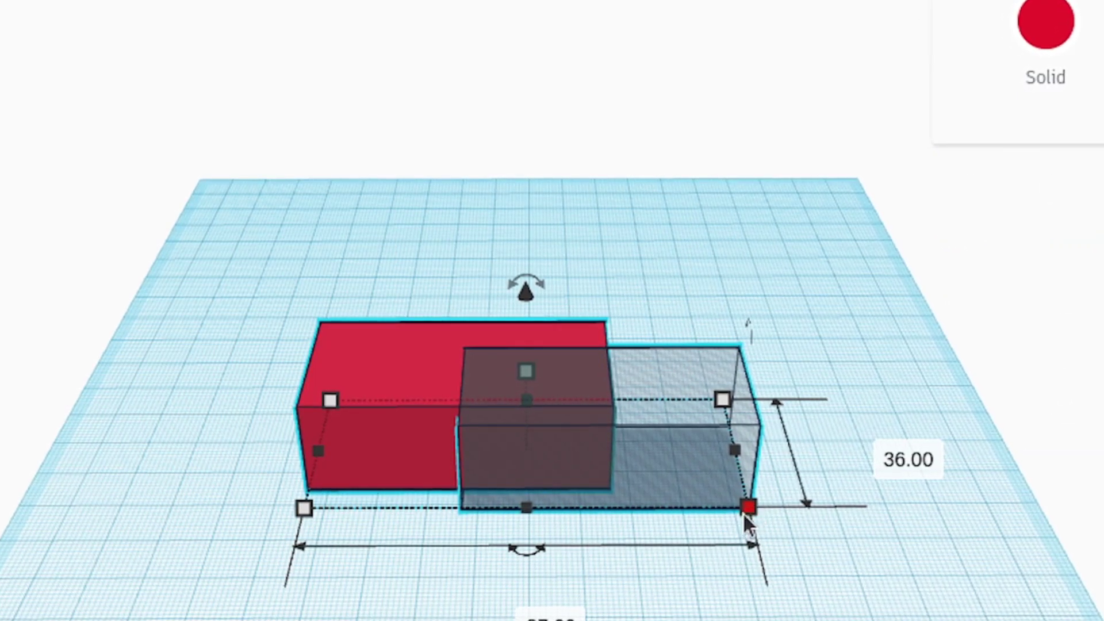
pyautogui.moveTo(303, 509)
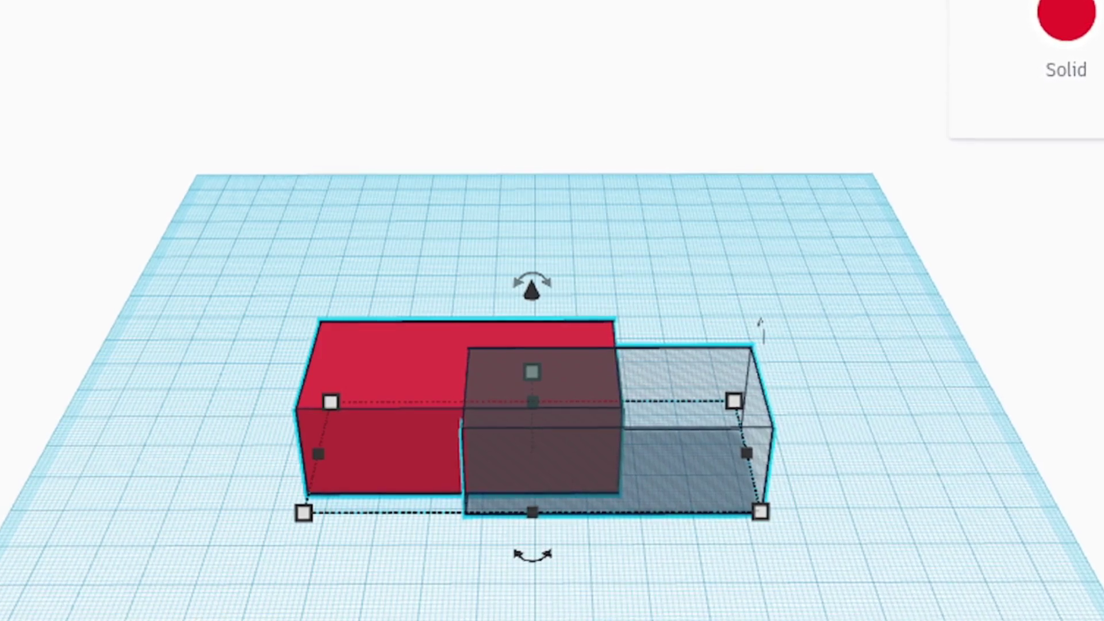
pyautogui.hotkey('ctrl', 'g')
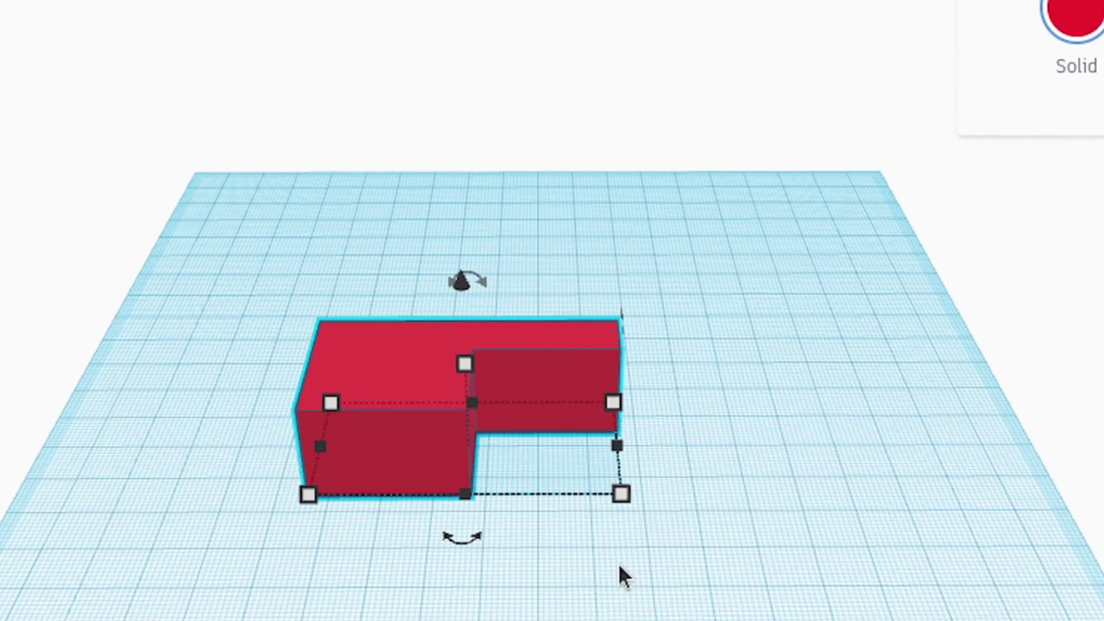
pyautogui.moveTo(619, 563); pyautogui.dragTo(637, 592, button='right')
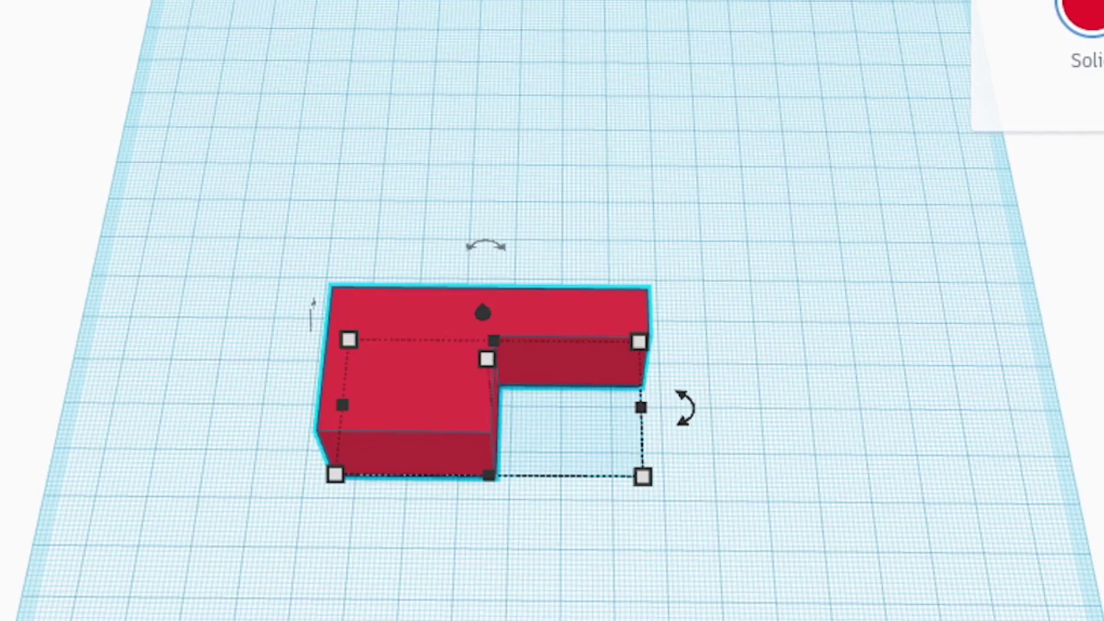
pyautogui.hotkey('ctrl', 'shift', 'g')
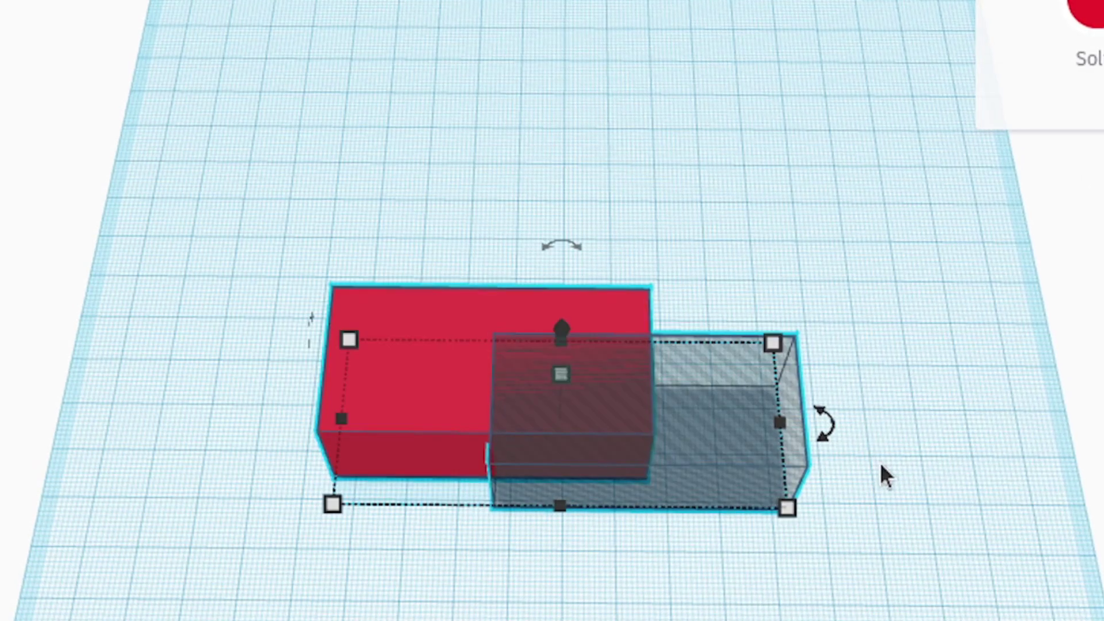
pyautogui.click(886, 470)
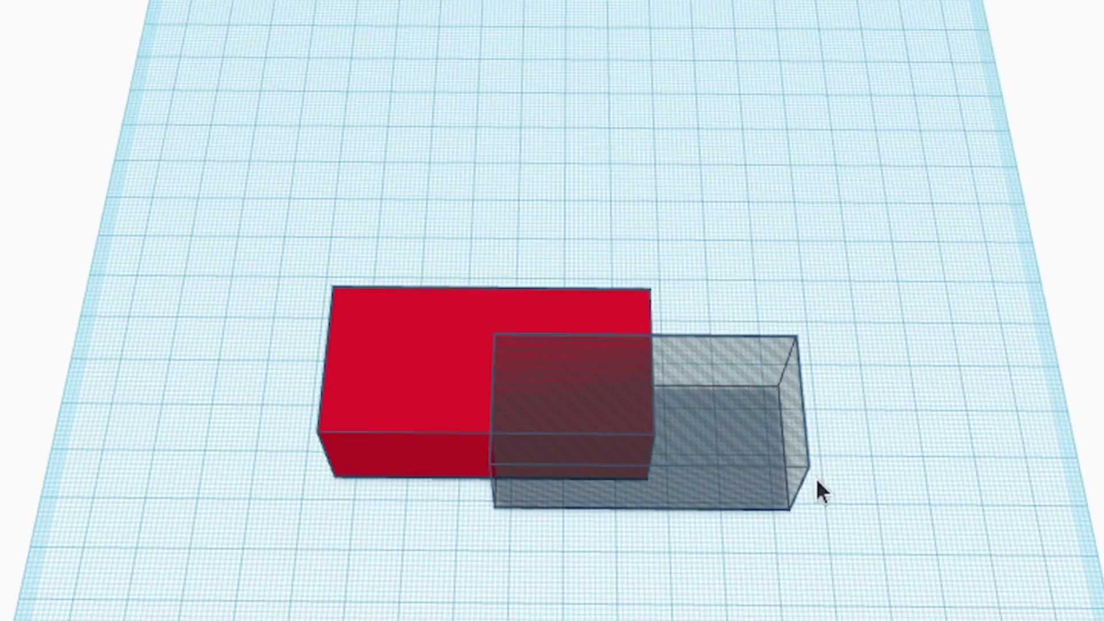
# Set the transparent hole box's elevation to 2 mm above the workplane.
pyautogui.click(740, 372)
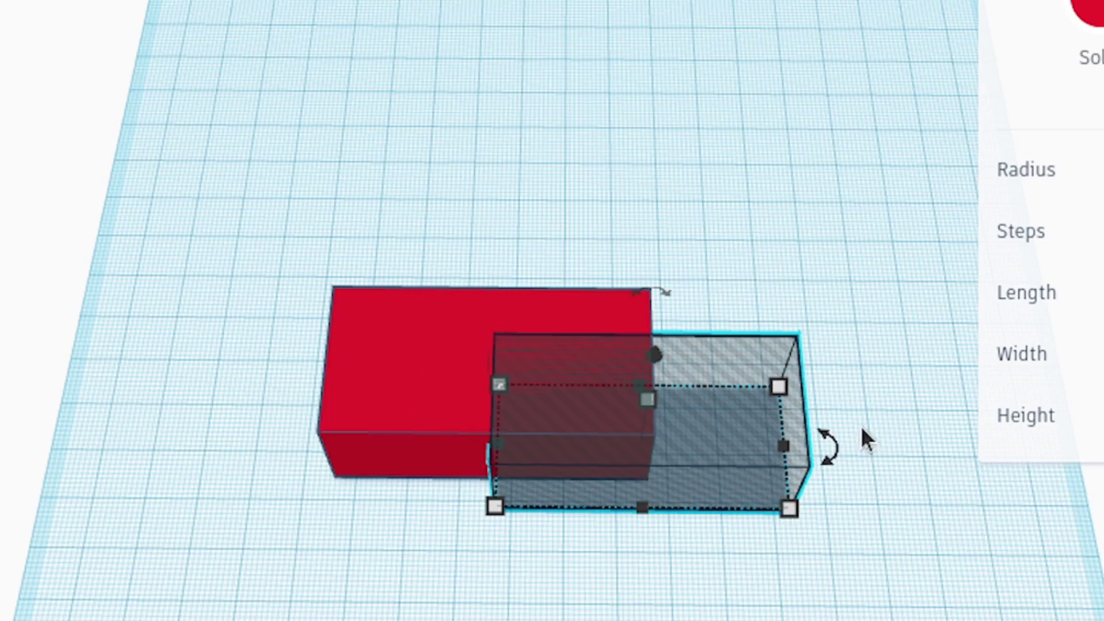
pyautogui.moveTo(860, 426); pyautogui.dragTo(869, 275, button='right')
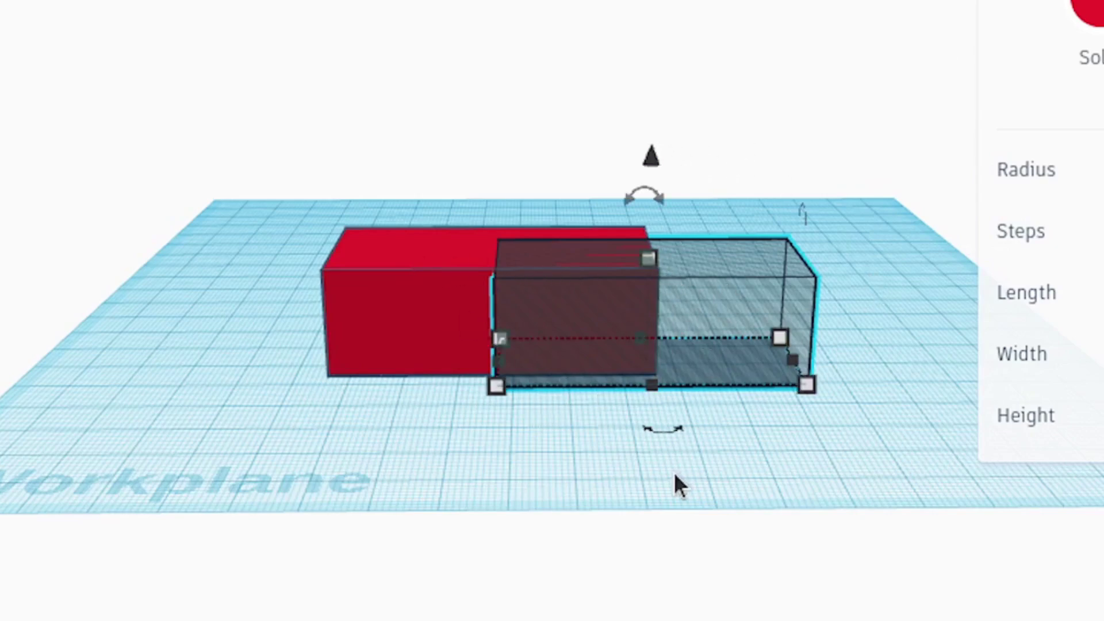
pyautogui.click(678, 485)
pyautogui.click(709, 310)
pyautogui.moveTo(651, 153); pyautogui.dragTo(651, 156)
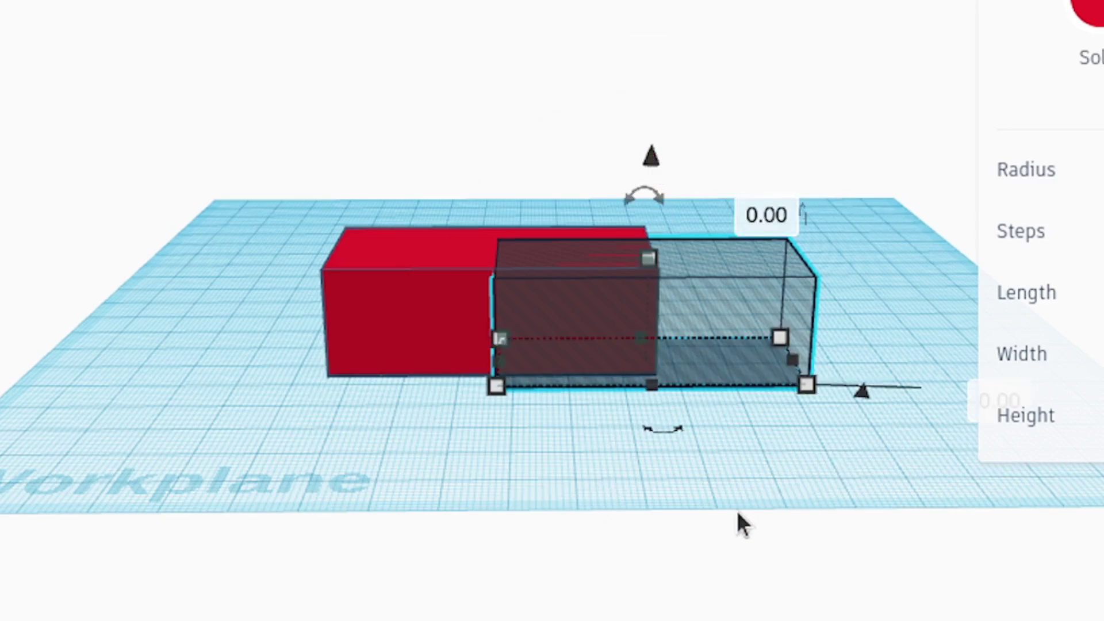
pyautogui.moveTo(737, 511); pyautogui.dragTo(538, 607, button='middle')
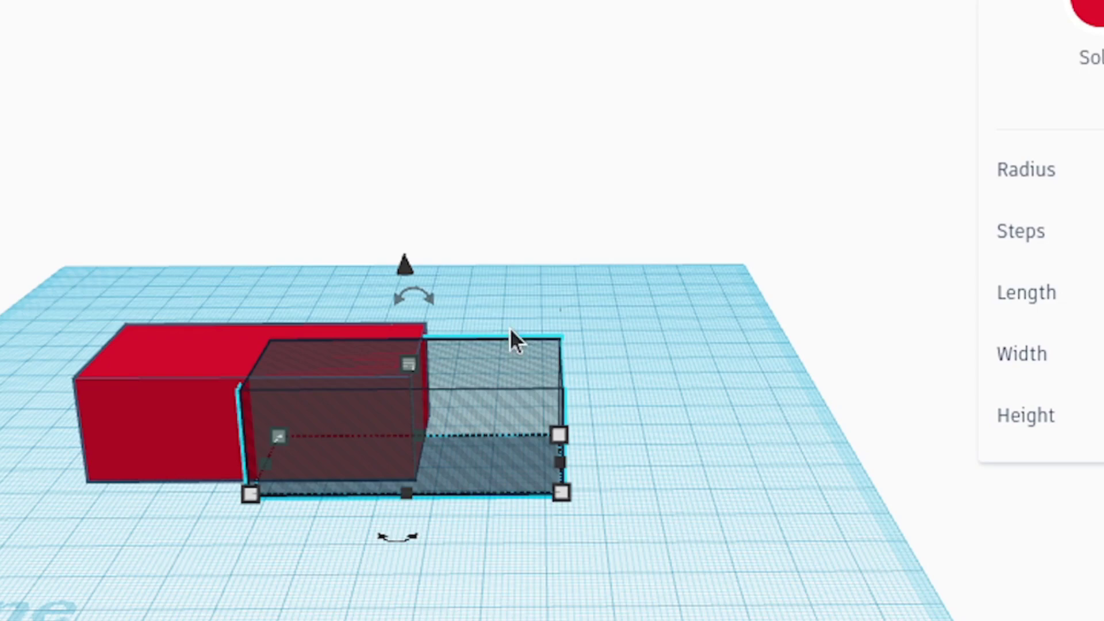
pyautogui.moveTo(402, 272); pyautogui.dragTo(404, 264)
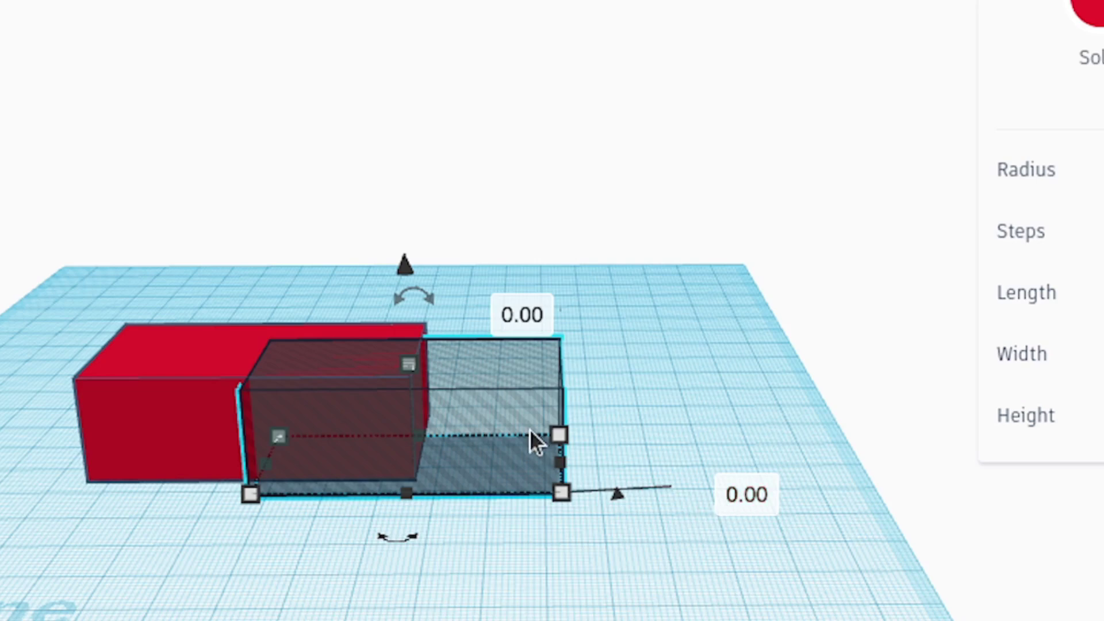
pyautogui.click(736, 500)
pyautogui.write('2')
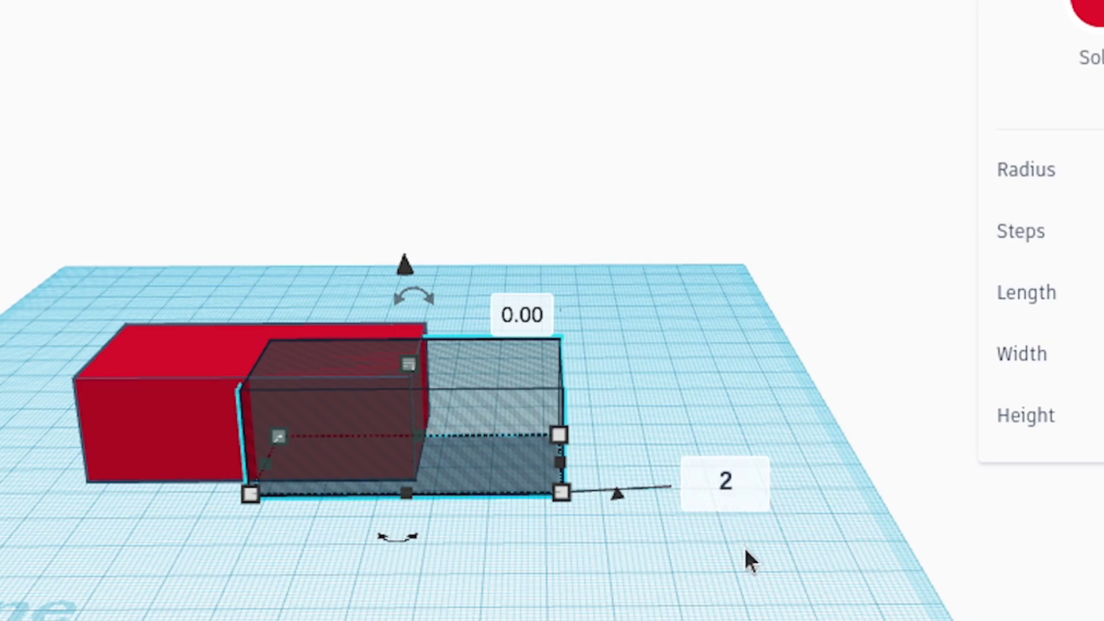
pyautogui.press('Return')
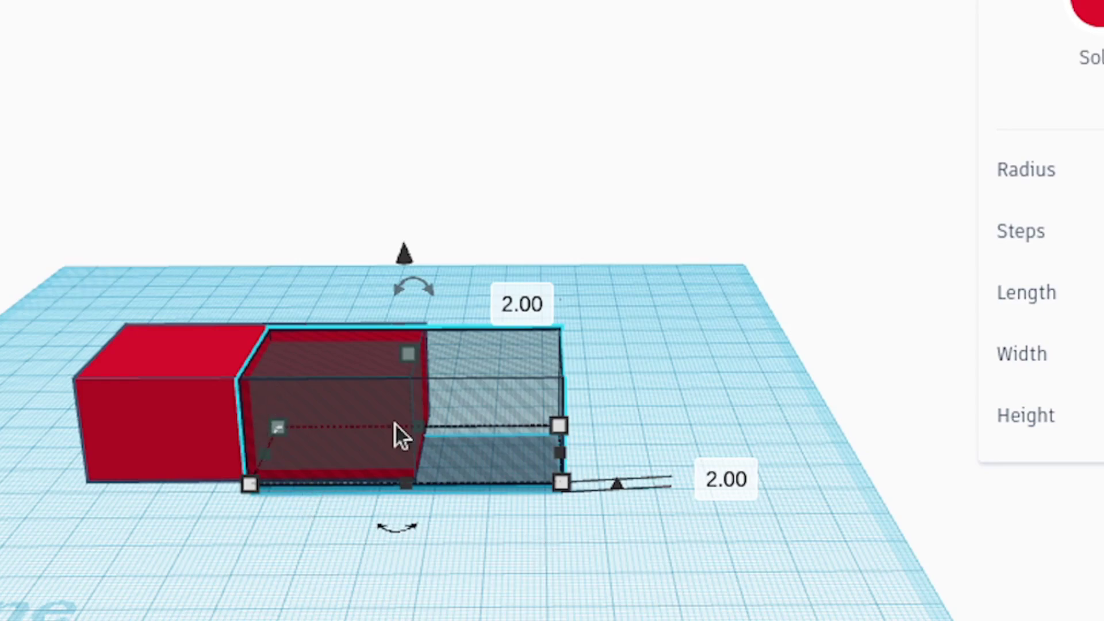
pyautogui.moveTo(540, 503); pyautogui.dragTo(540, 618, button='right')
pyautogui.moveTo(557, 557); pyautogui.dragTo(765, 567, button='right')
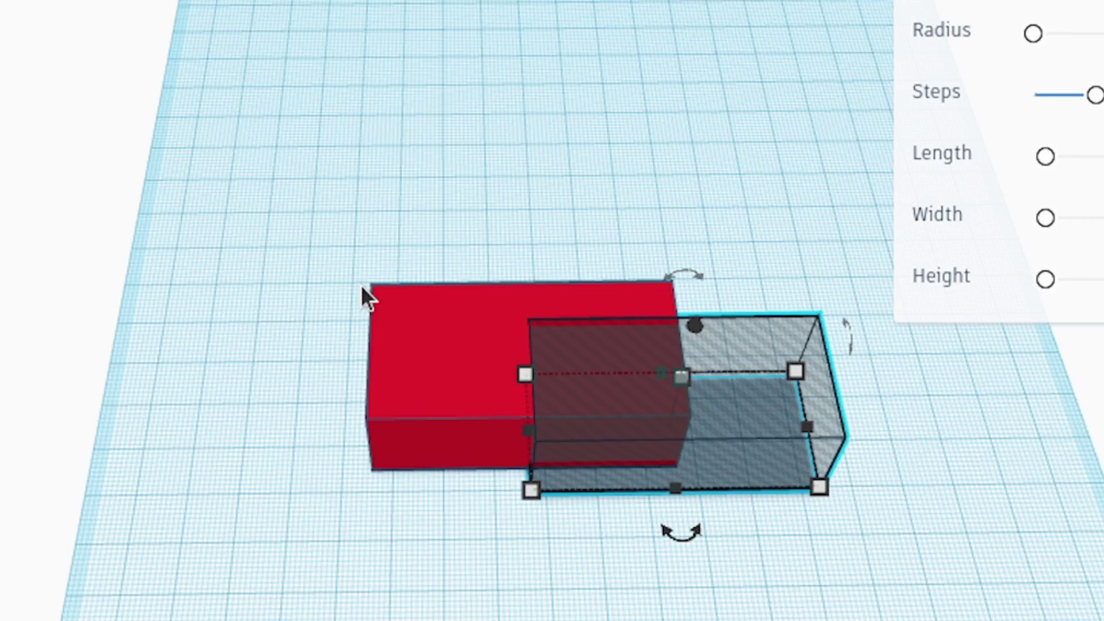
# Centre the hole box on the red box front-to-back and left-to-right.
pyautogui.click(604, 206)
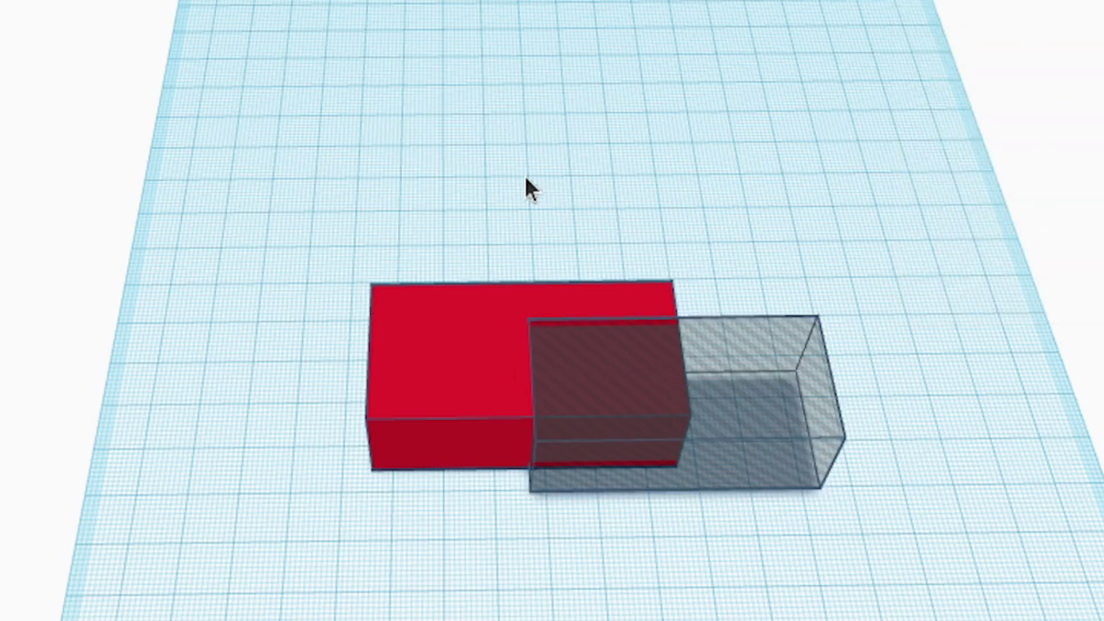
pyautogui.moveTo(526, 177); pyautogui.dragTo(646, 364)
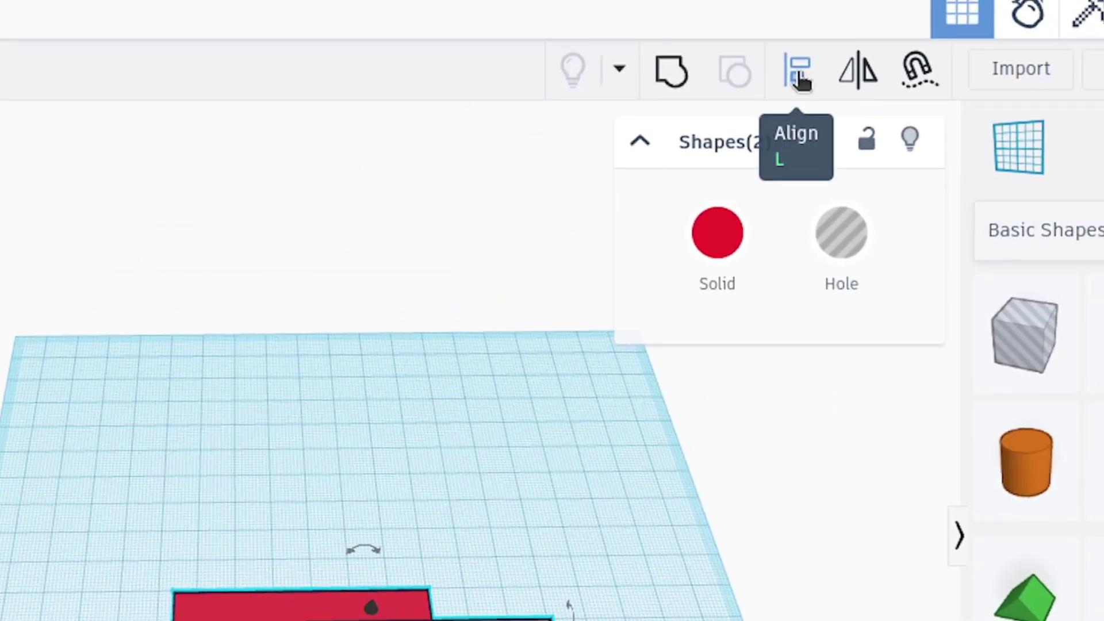
pyautogui.click(800, 73)
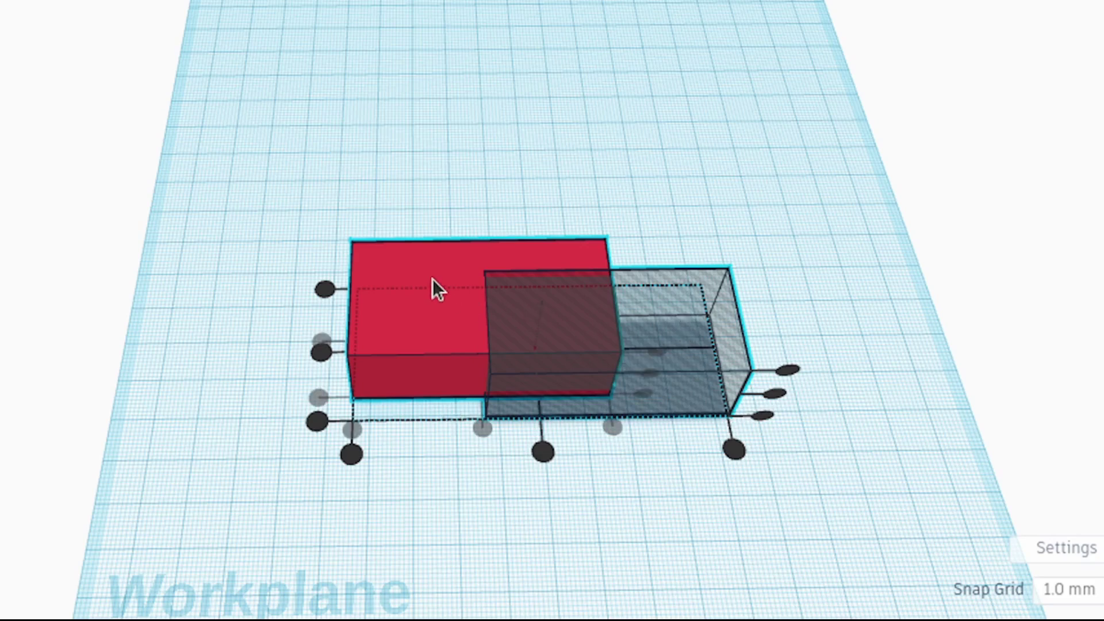
pyautogui.click(410, 262)
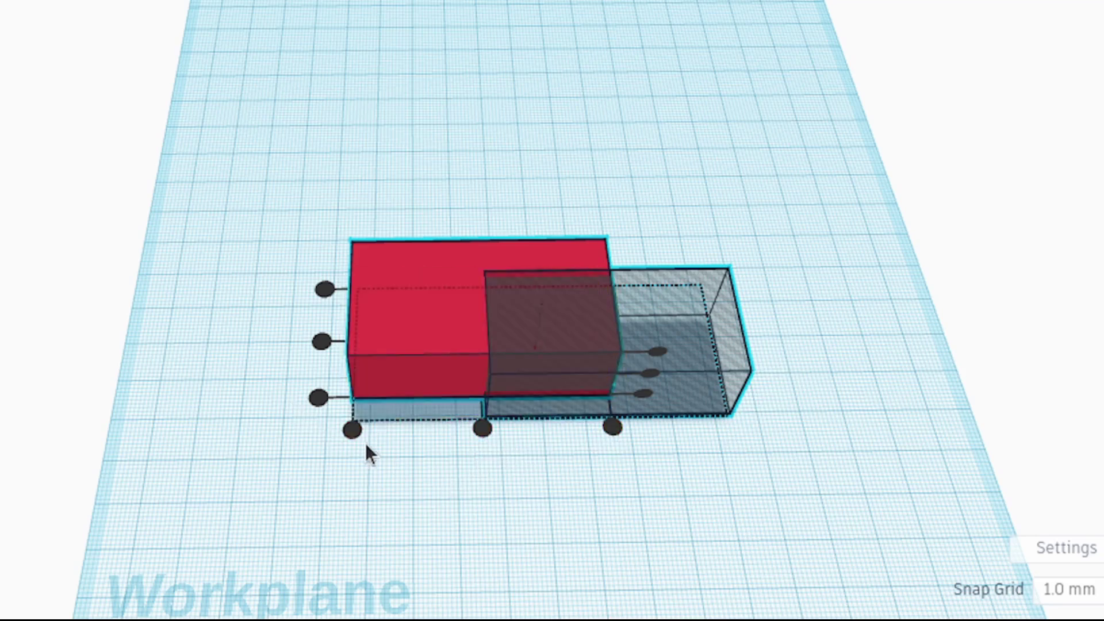
pyautogui.click(320, 343)
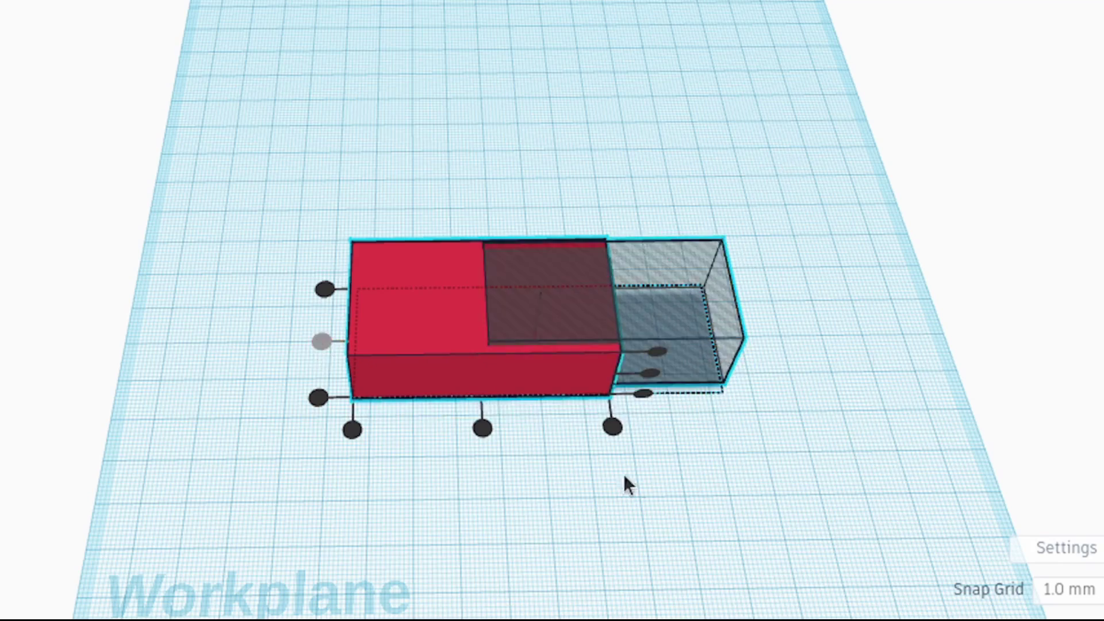
pyautogui.click(482, 428)
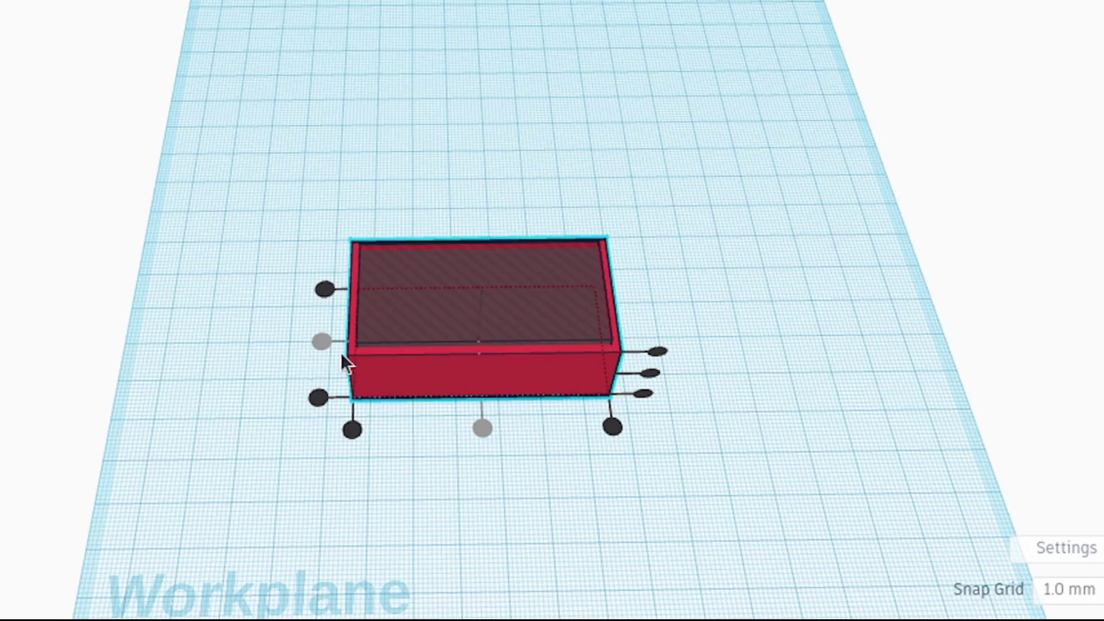
pyautogui.click(840, 339)
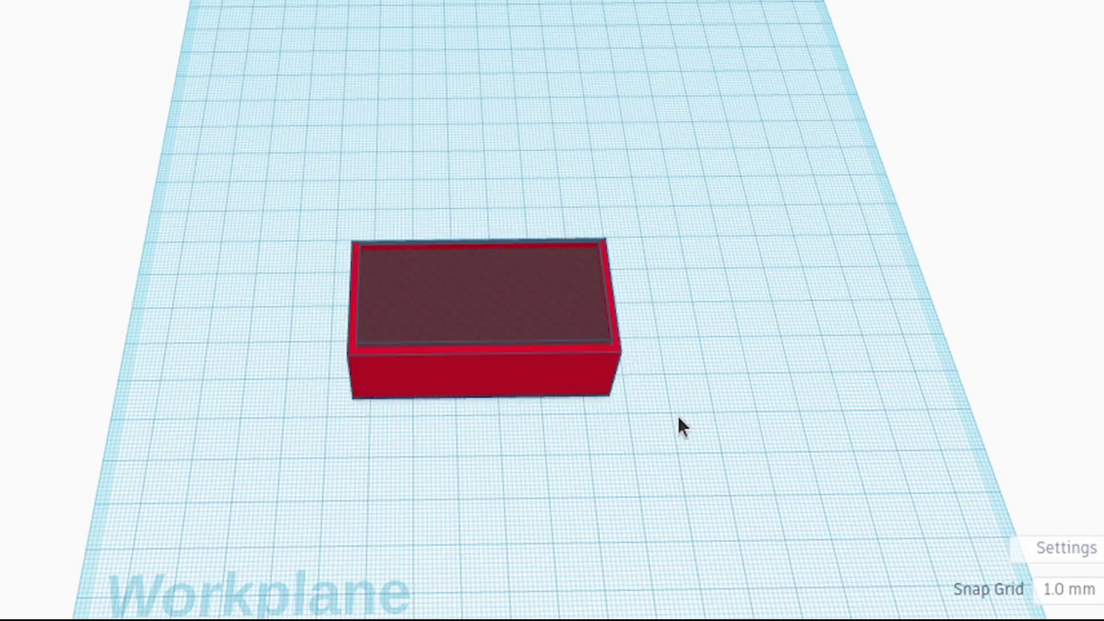
# Group the red box and hole into one hollow open-top box.
pyautogui.moveTo(681, 418); pyautogui.dragTo(533, 275)
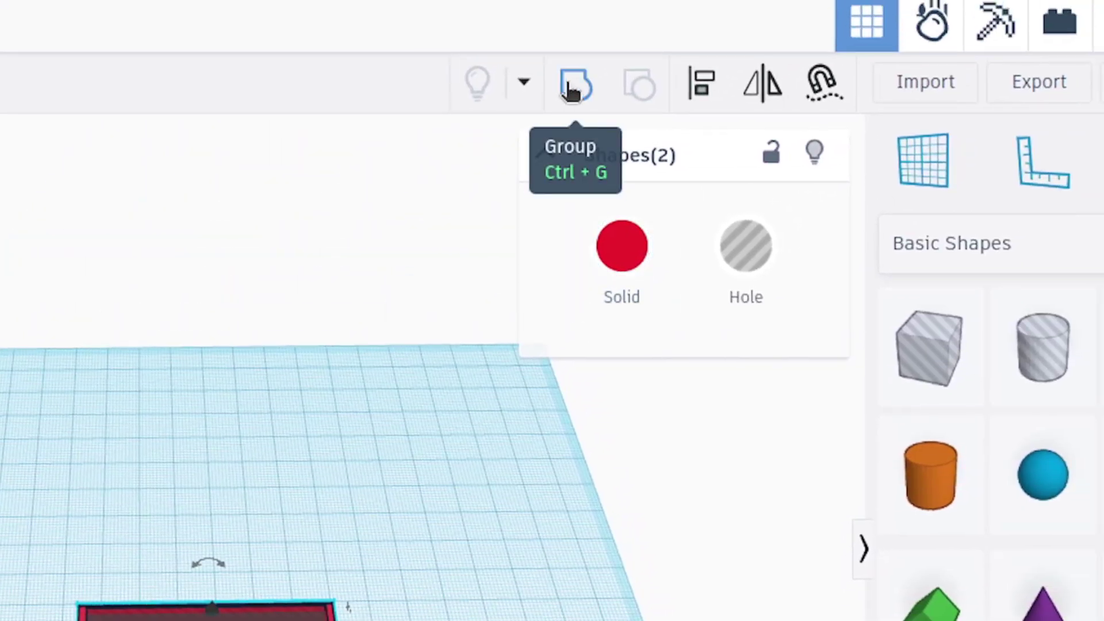
pyautogui.click(598, 41)
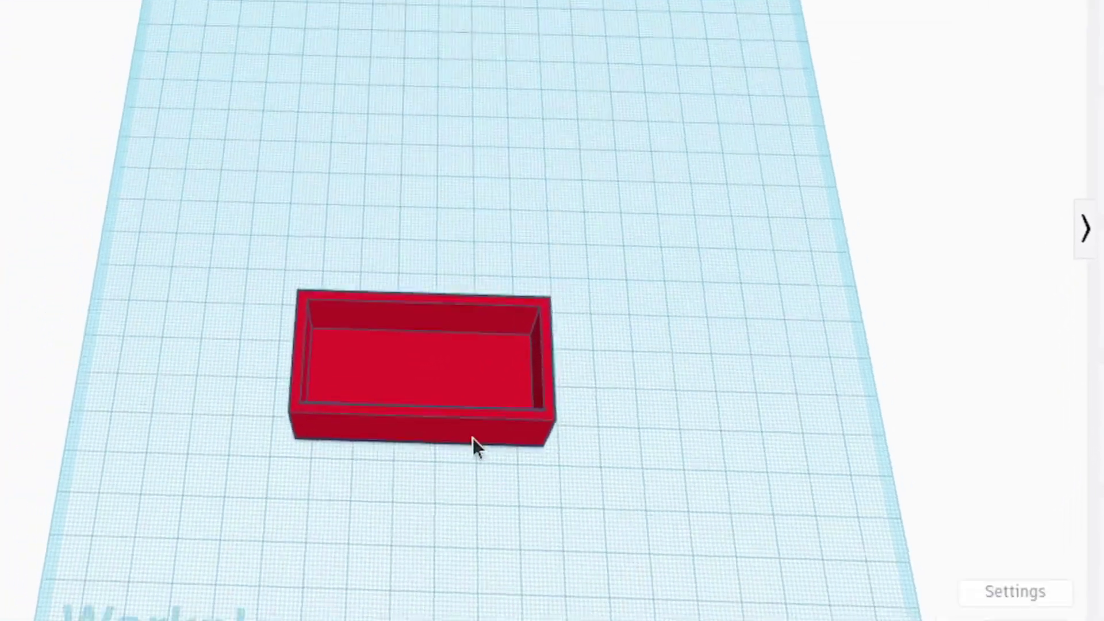
pyautogui.moveTo(485, 456); pyautogui.dragTo(505, 331, button='right')
pyautogui.scroll(5, 506, 329)
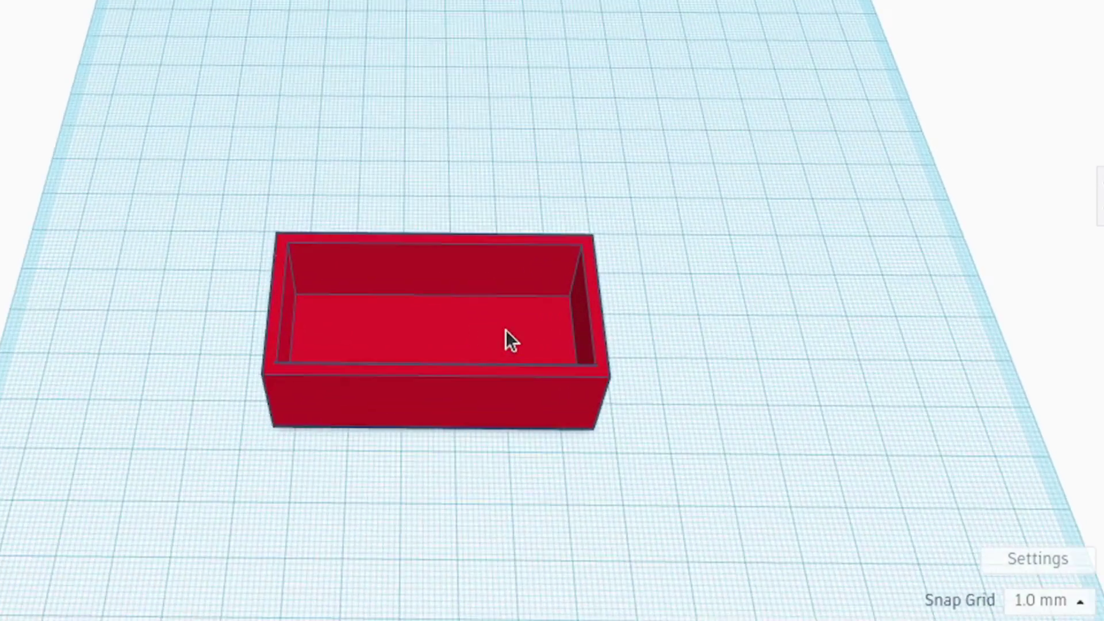
pyautogui.scroll(2, 505, 331)
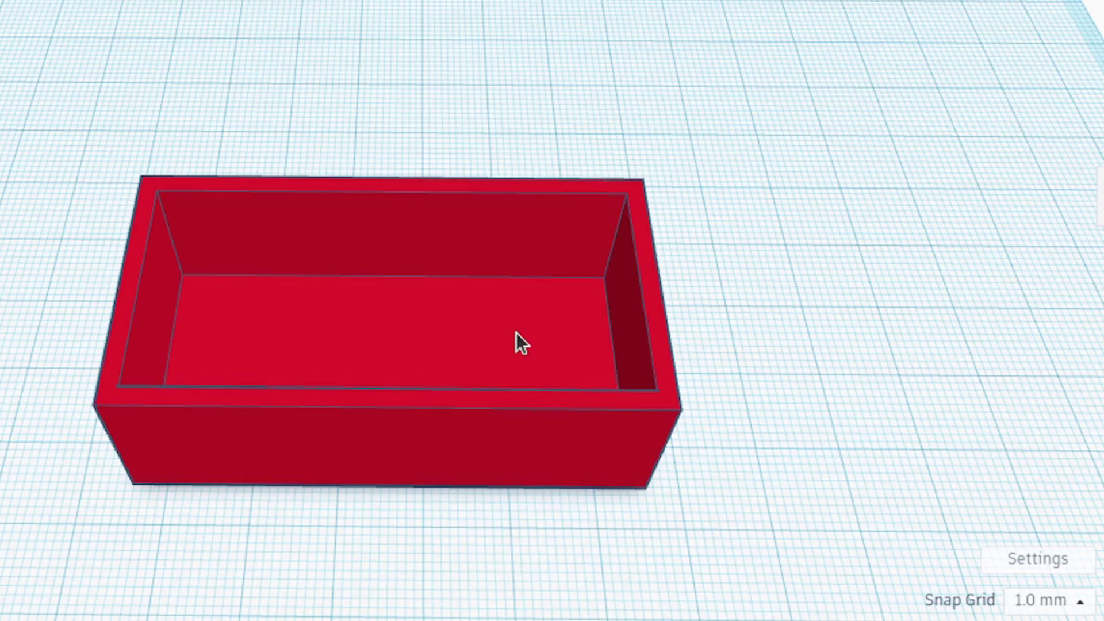
# Search the shapes panel for 'meta' and pick the MetaFillet result.
pyautogui.moveTo(741, 229); pyautogui.dragTo(820, 106)
pyautogui.moveTo(721, 405); pyautogui.dragTo(816, 309, button='middle')
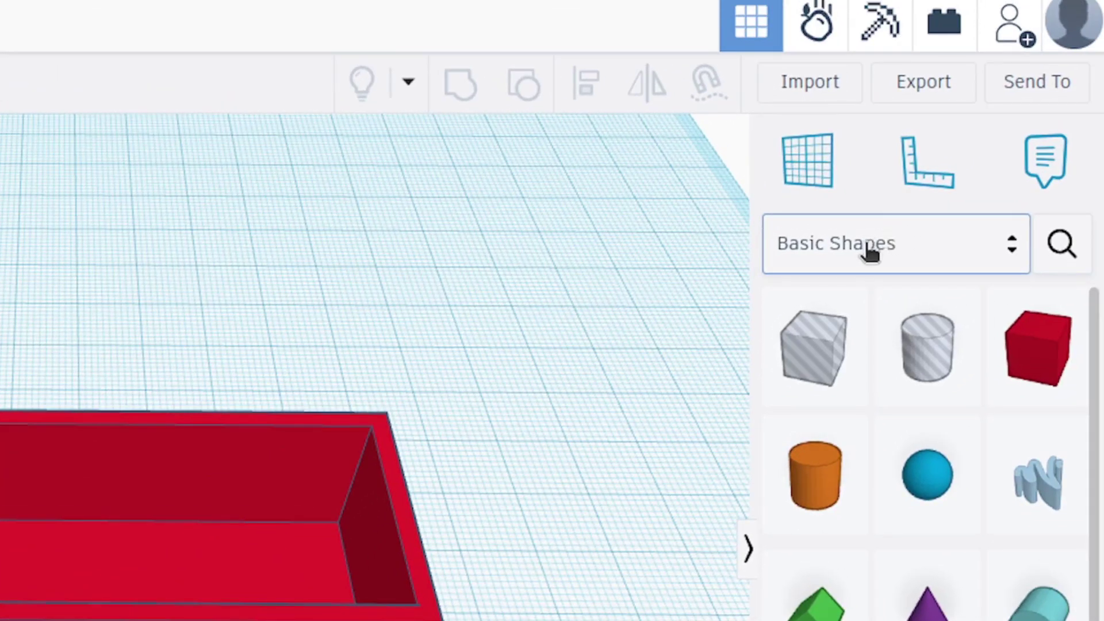
pyautogui.click(1061, 247)
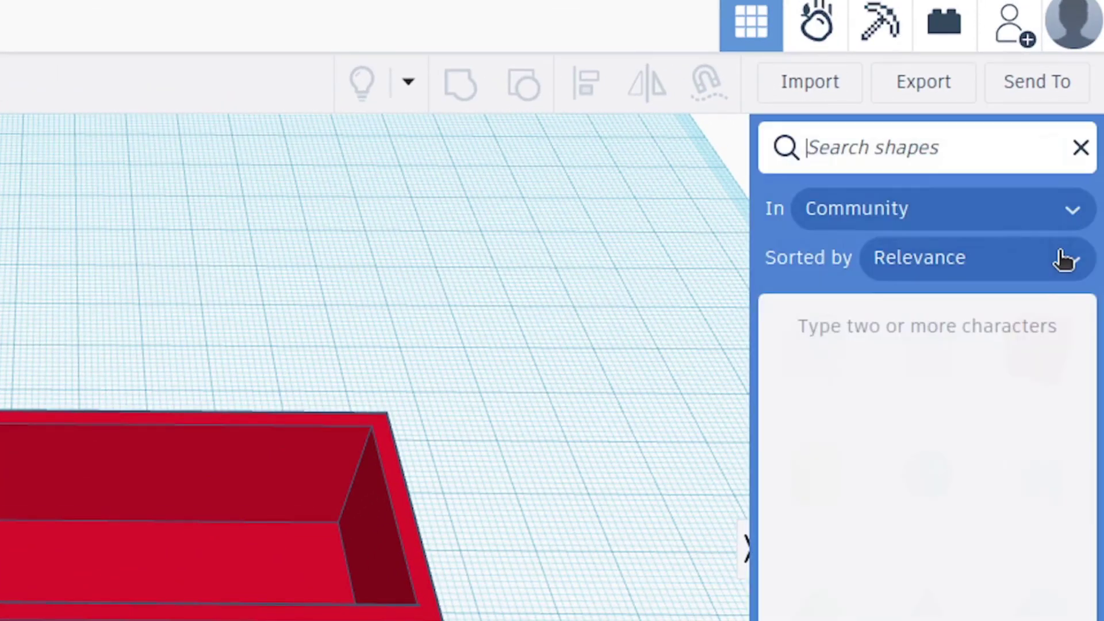
pyautogui.write('meta')
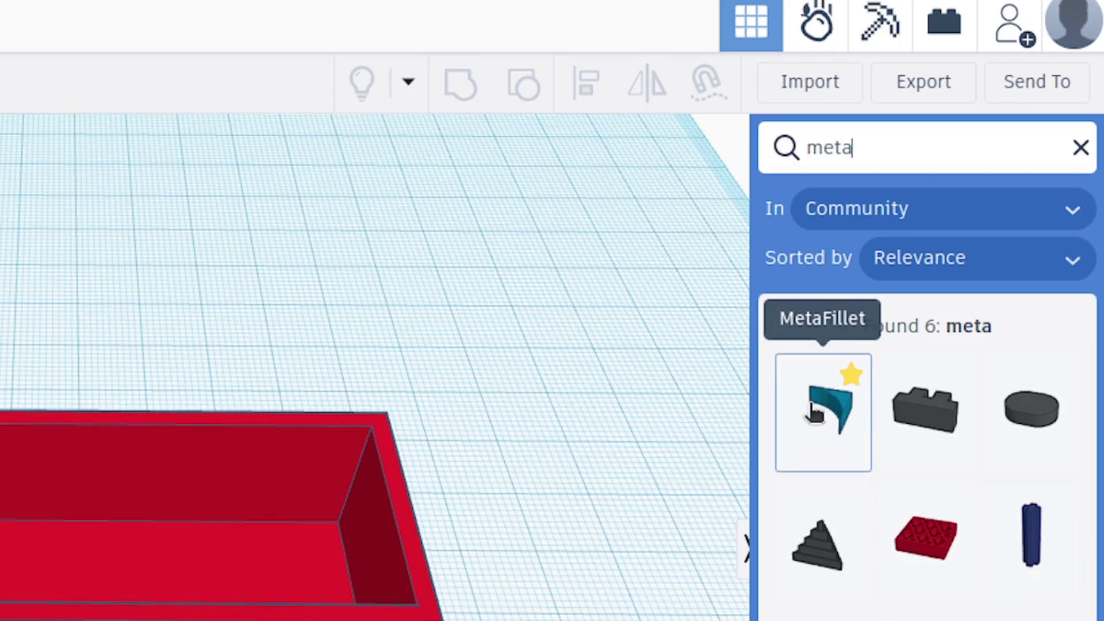
pyautogui.click(836, 405)
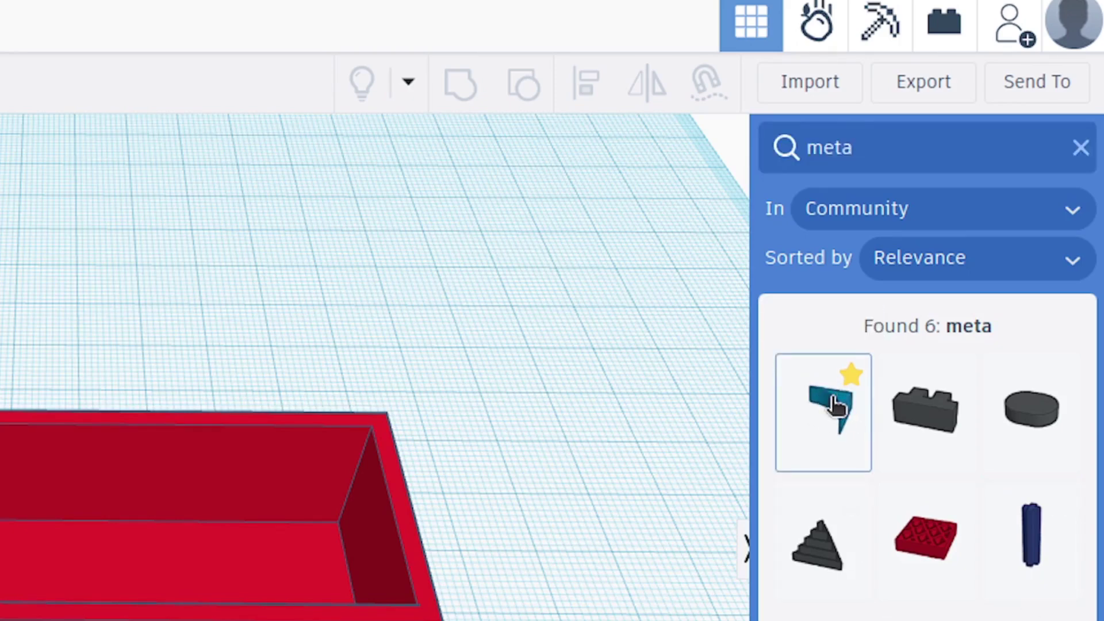
# Place the MetaFillet shape on the workplane near the red box.
pyautogui.moveTo(840, 405); pyautogui.dragTo(661, 619)
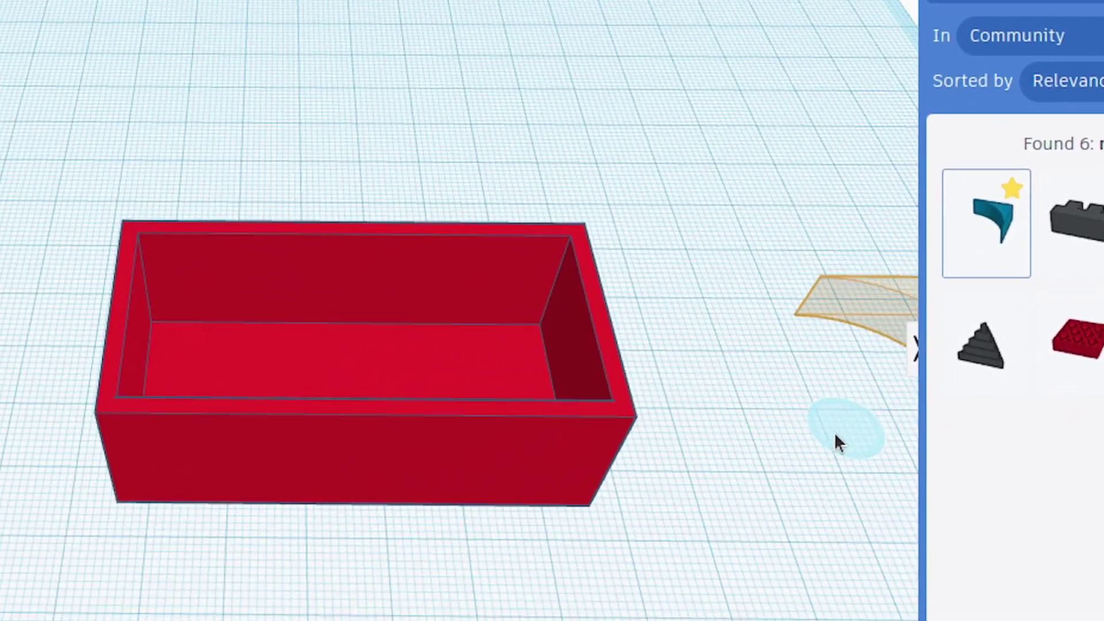
pyautogui.moveTo(837, 443); pyautogui.dragTo(630, 620)
pyautogui.moveTo(740, 550); pyautogui.dragTo(778, 525)
pyautogui.moveTo(932, 368); pyautogui.dragTo(565, 209, button='middle')
pyautogui.moveTo(564, 208); pyautogui.dragTo(549, 365, button='right')
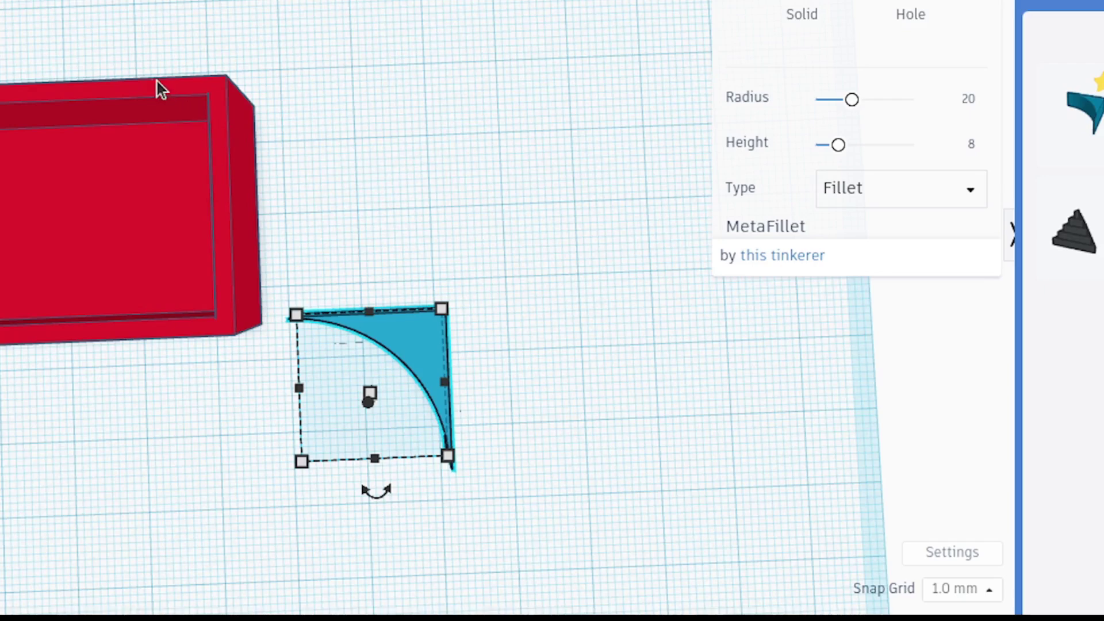
# Resize the fillet to 4 × 4 mm and move it toward the box.
pyautogui.moveTo(296, 312)
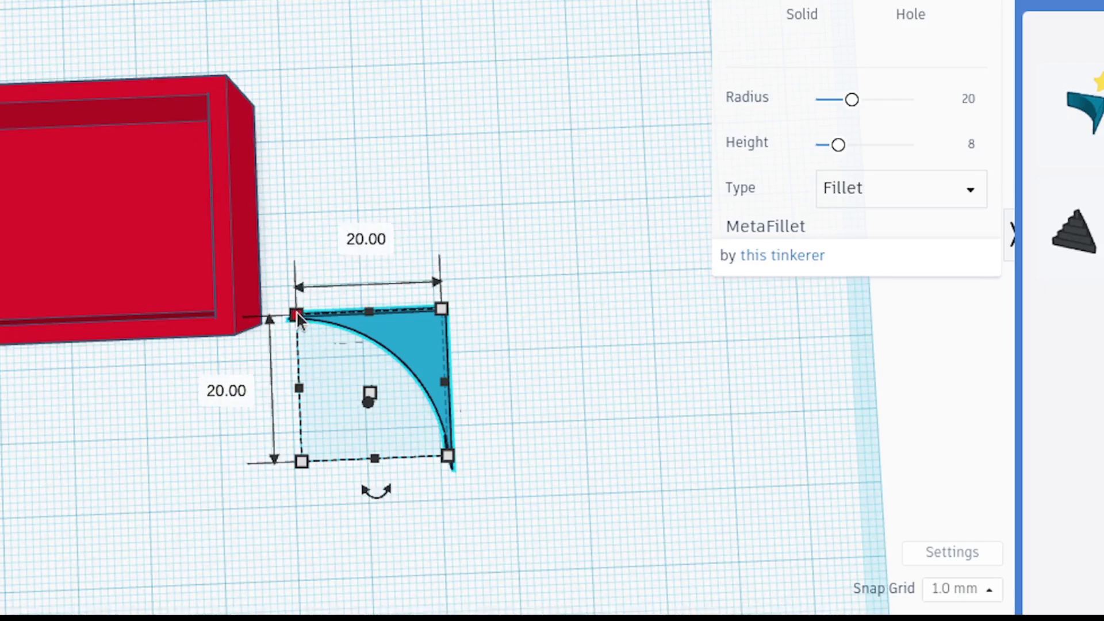
pyautogui.click(220, 389)
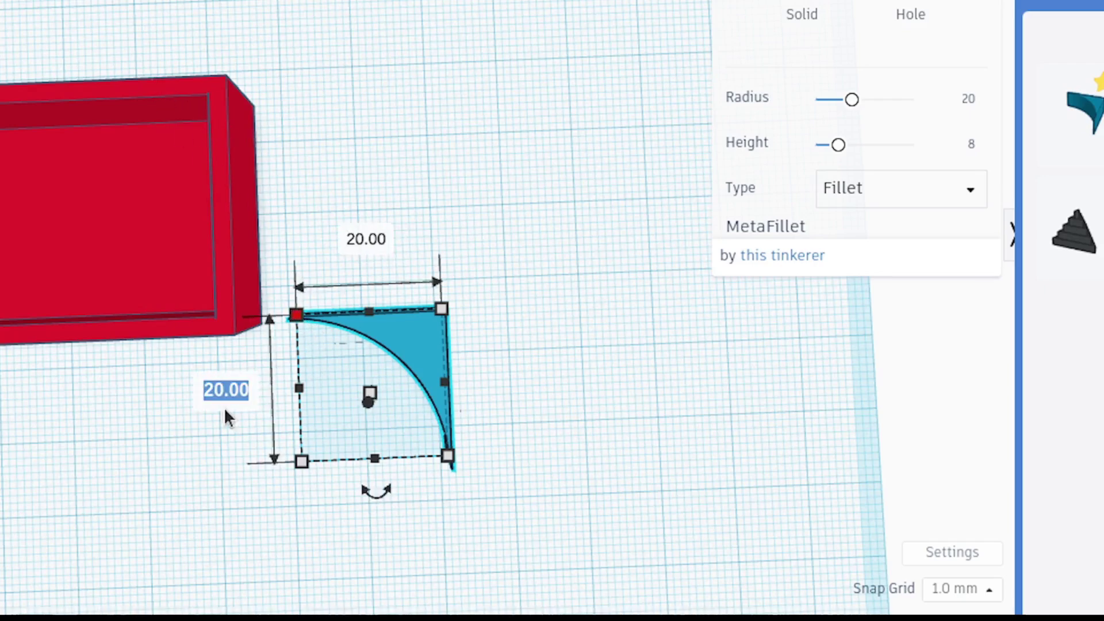
pyautogui.write('4')
pyautogui.press('Return')
pyautogui.press('Tab')
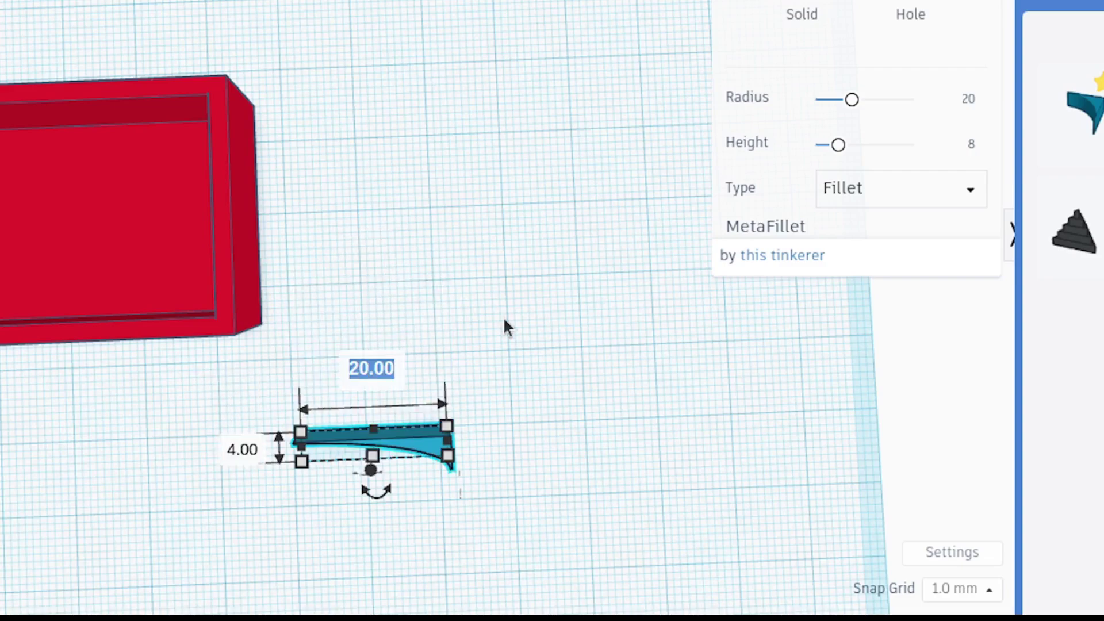
pyautogui.write('4')
pyautogui.press('Return')
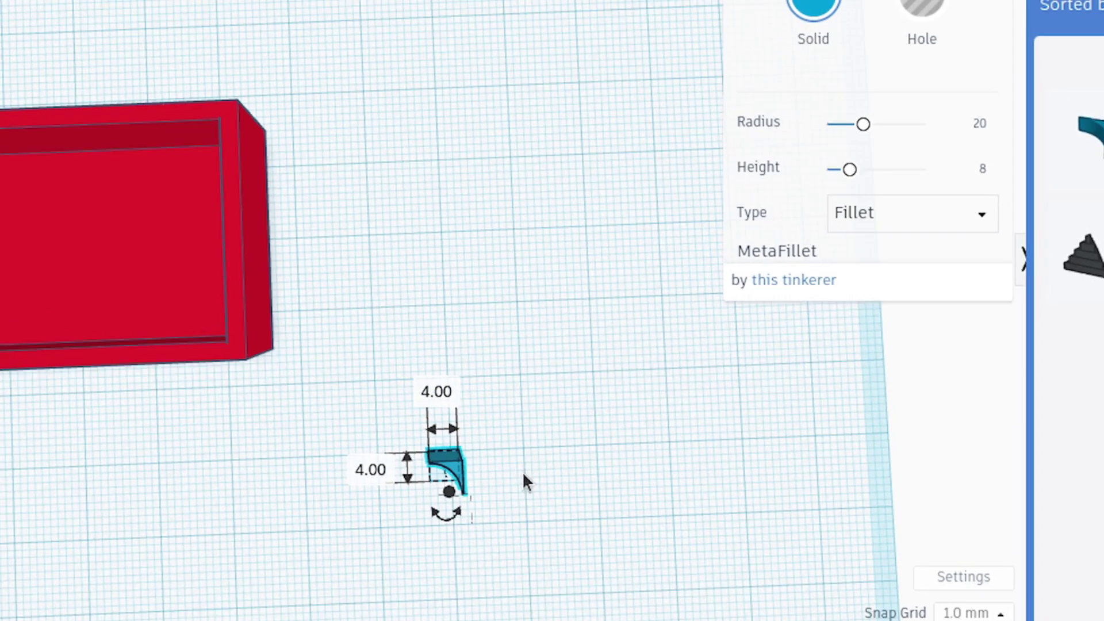
pyautogui.moveTo(456, 459); pyautogui.dragTo(423, 193)
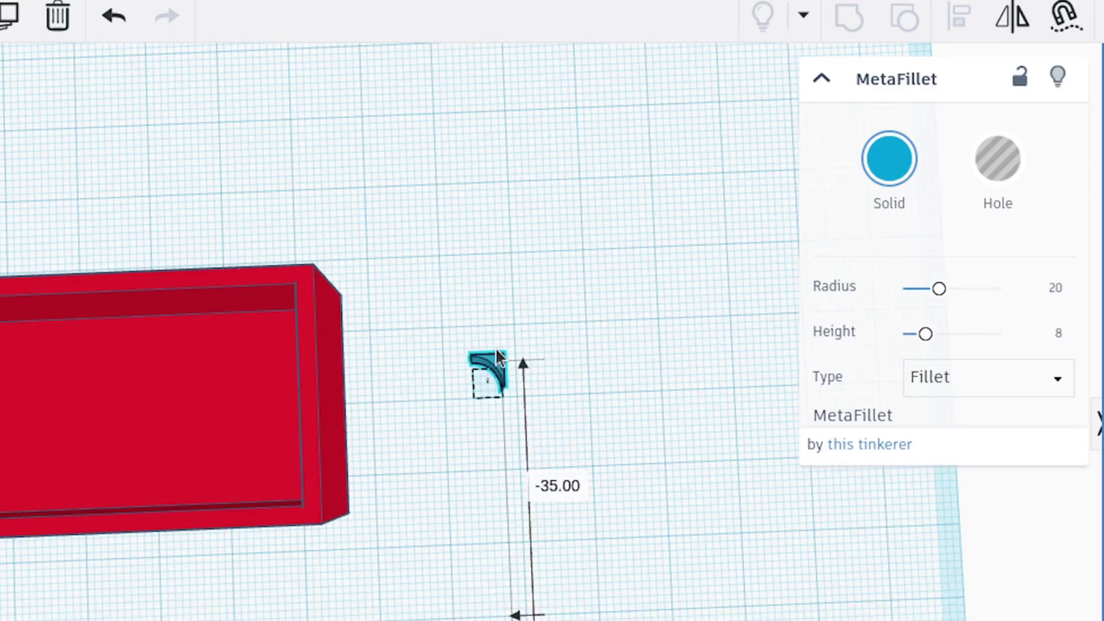
# Align the fillet to the box's right and top edges, snapping it into the corner.
pyautogui.moveTo(498, 358); pyautogui.dragTo(461, 291)
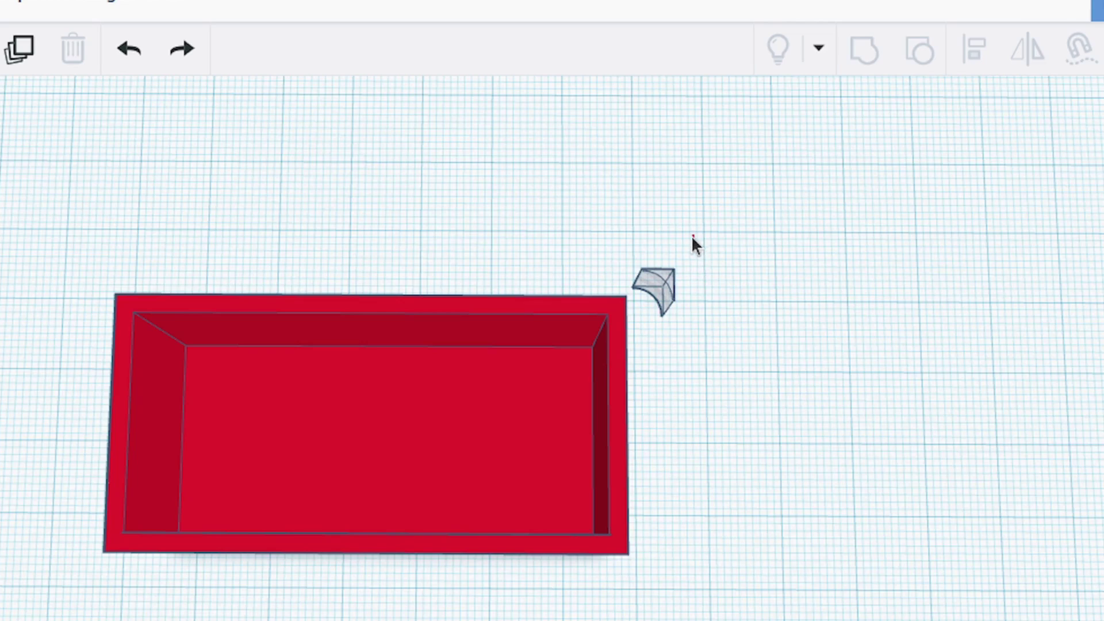
pyautogui.moveTo(693, 235); pyautogui.dragTo(567, 343)
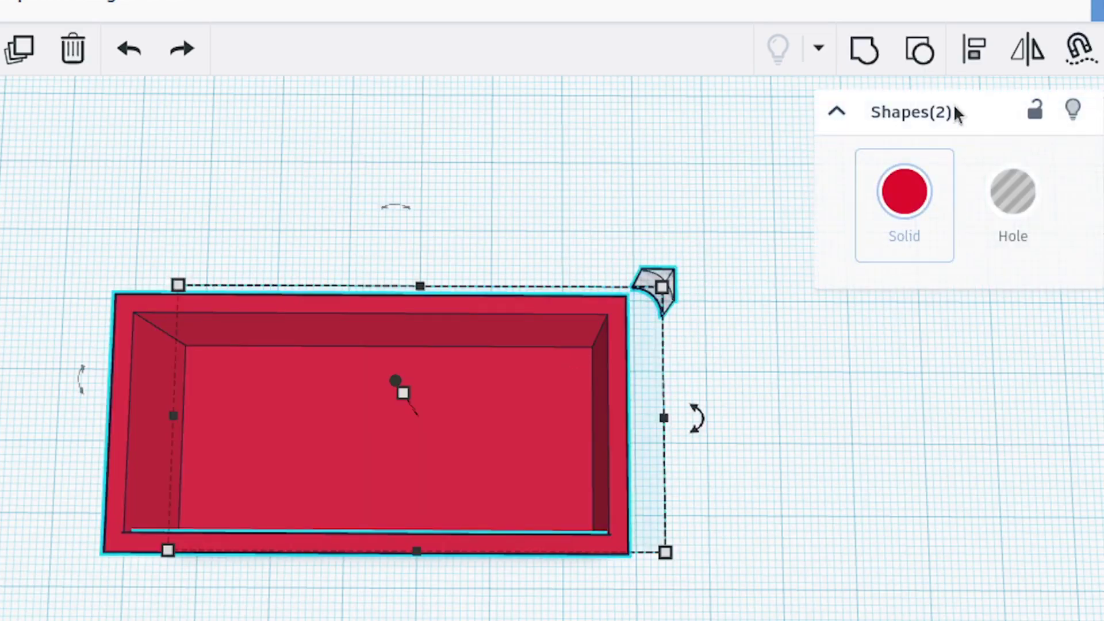
pyautogui.click(972, 58)
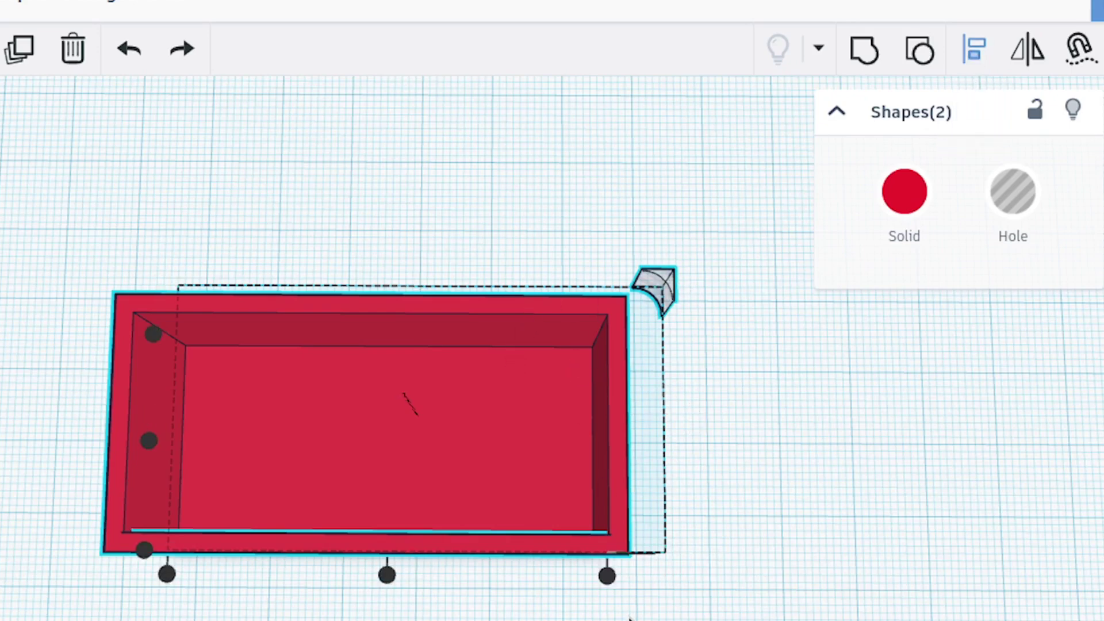
pyautogui.click(608, 575)
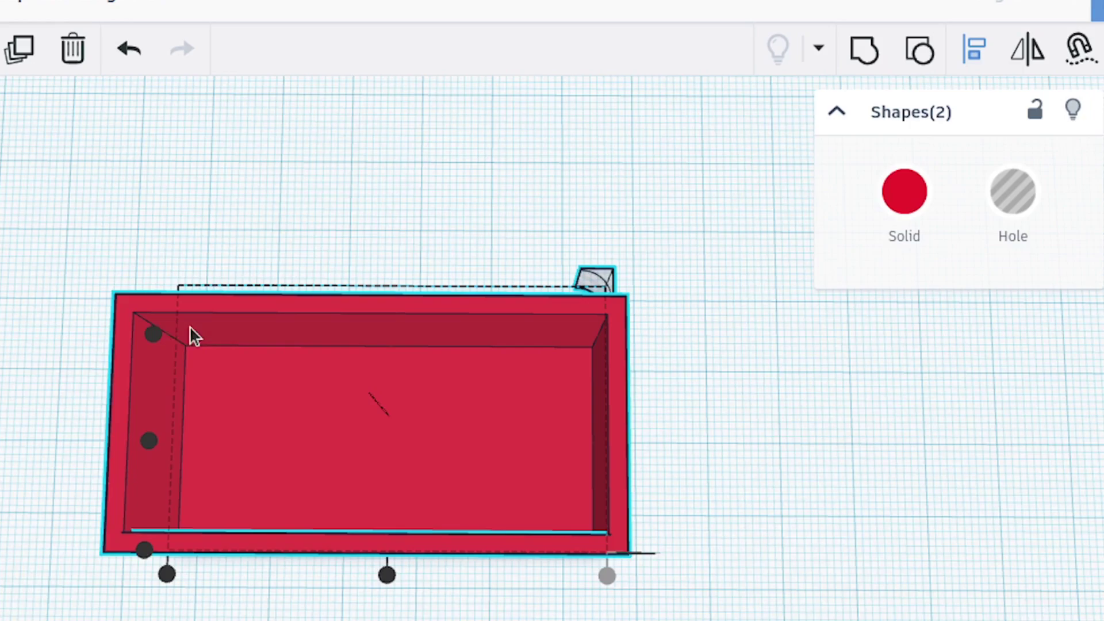
pyautogui.click(155, 330)
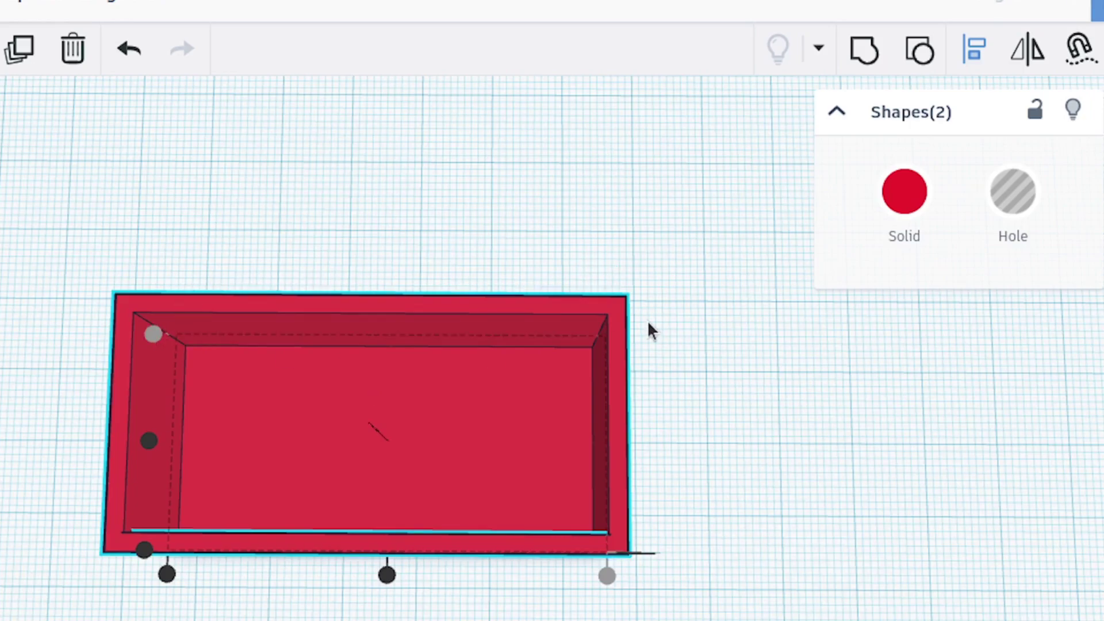
pyautogui.moveTo(648, 323); pyautogui.dragTo(67, 276, button='right')
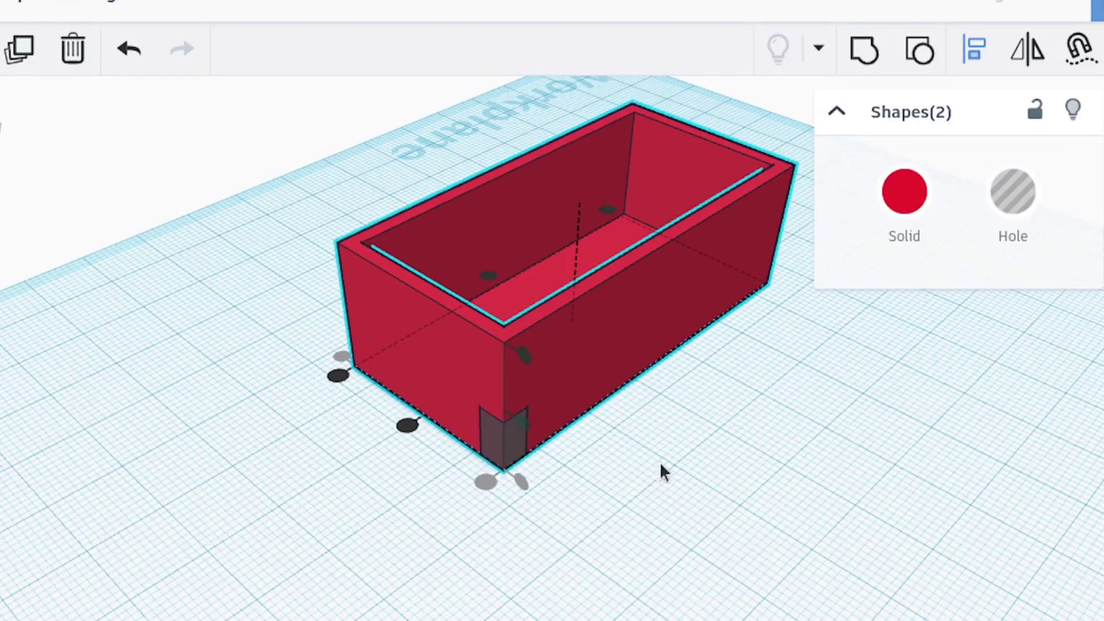
pyautogui.click(642, 460)
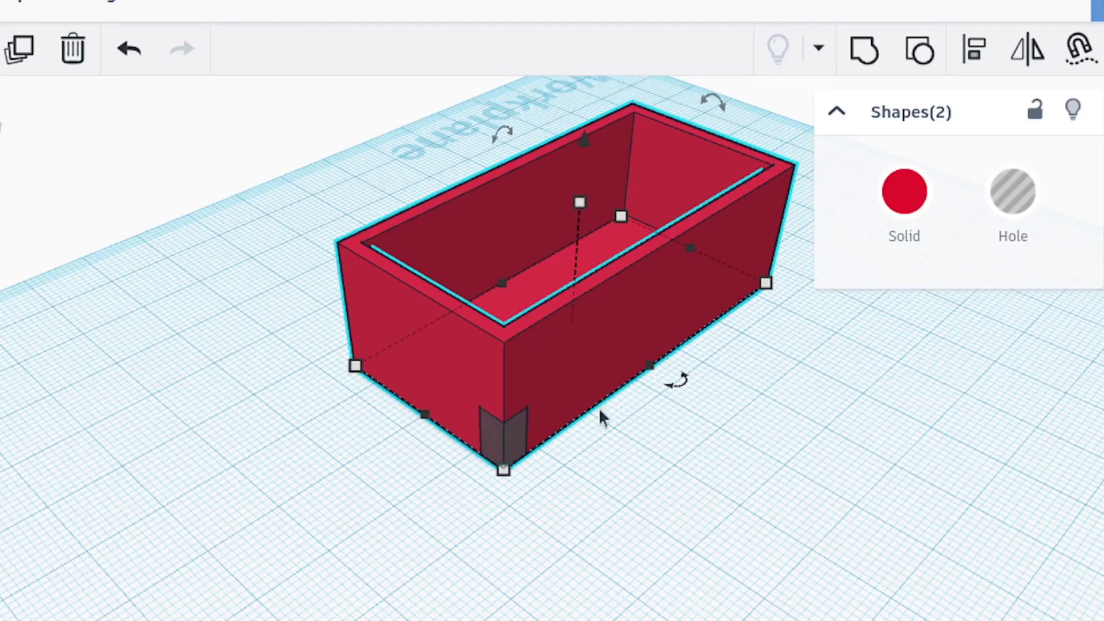
pyautogui.click(703, 486)
# Raise the corner fillet's height from 8 mm to 20 mm.
pyautogui.click(650, 323)
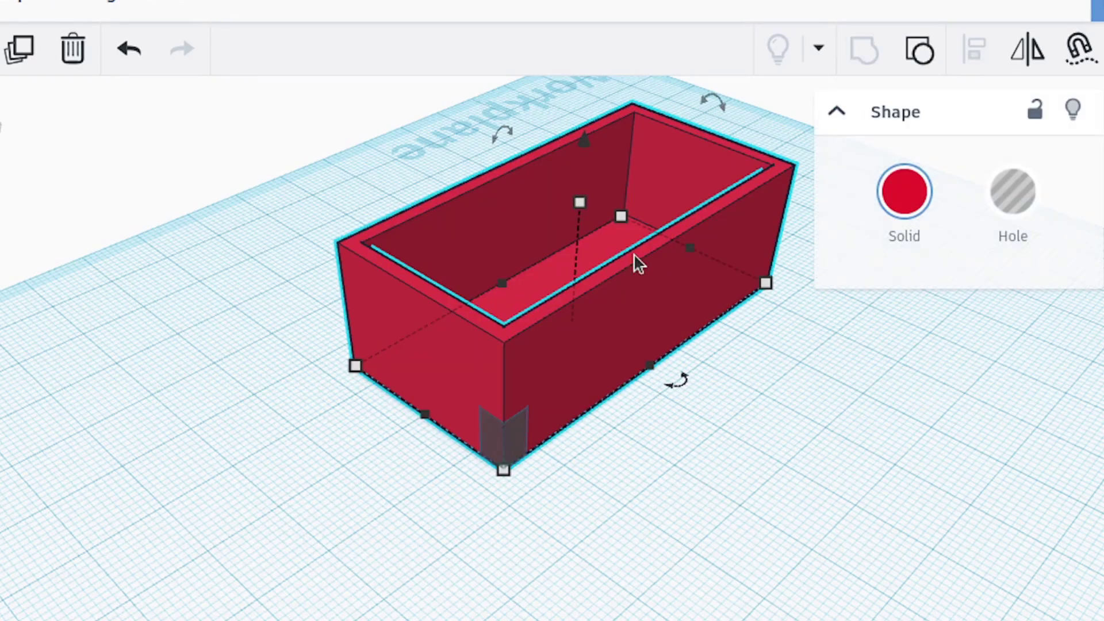
pyautogui.moveTo(581, 207)
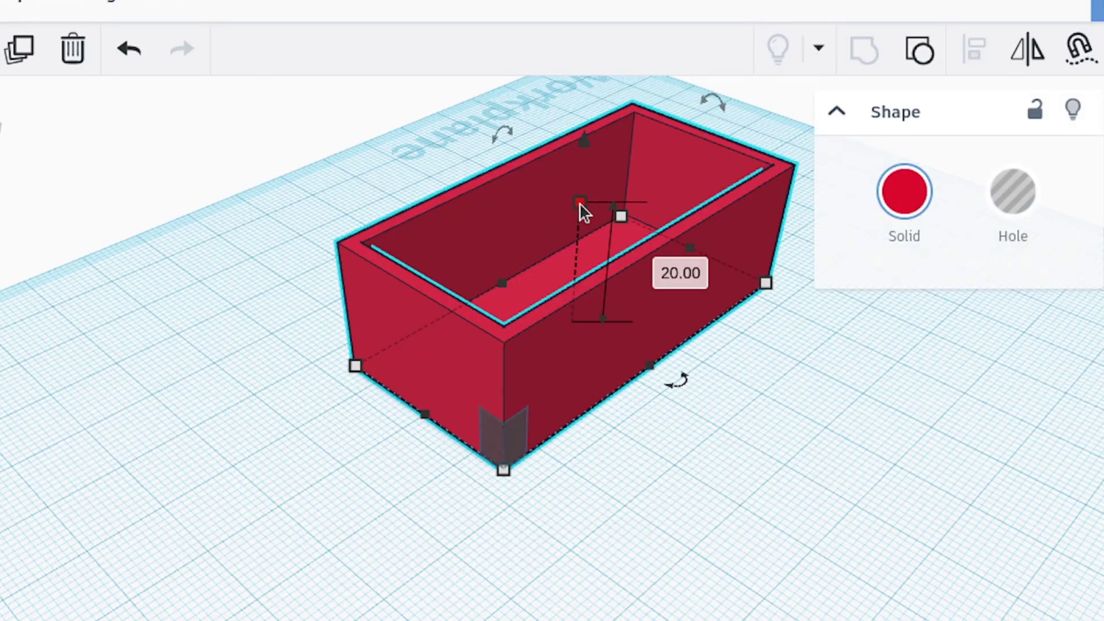
pyautogui.click(509, 445)
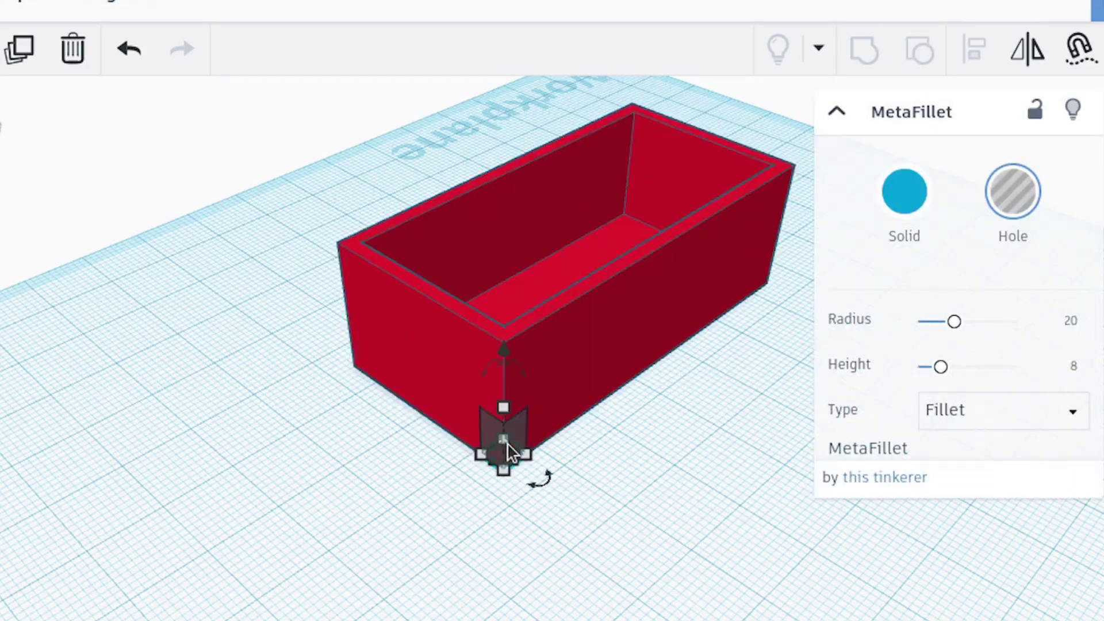
pyautogui.moveTo(505, 413)
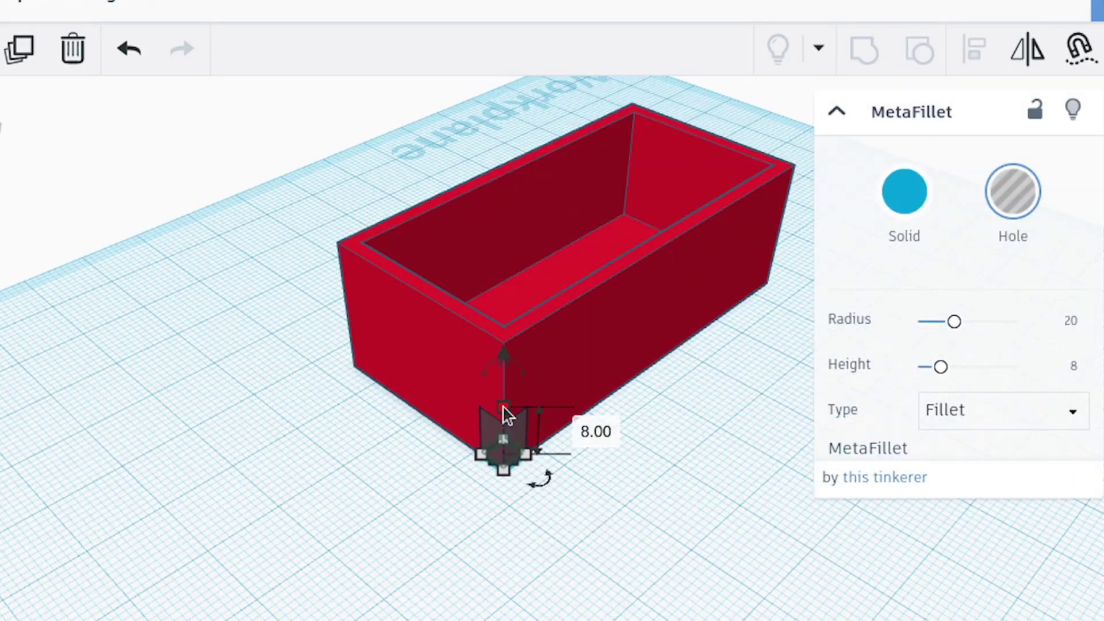
pyautogui.click(605, 438)
pyautogui.write('20')
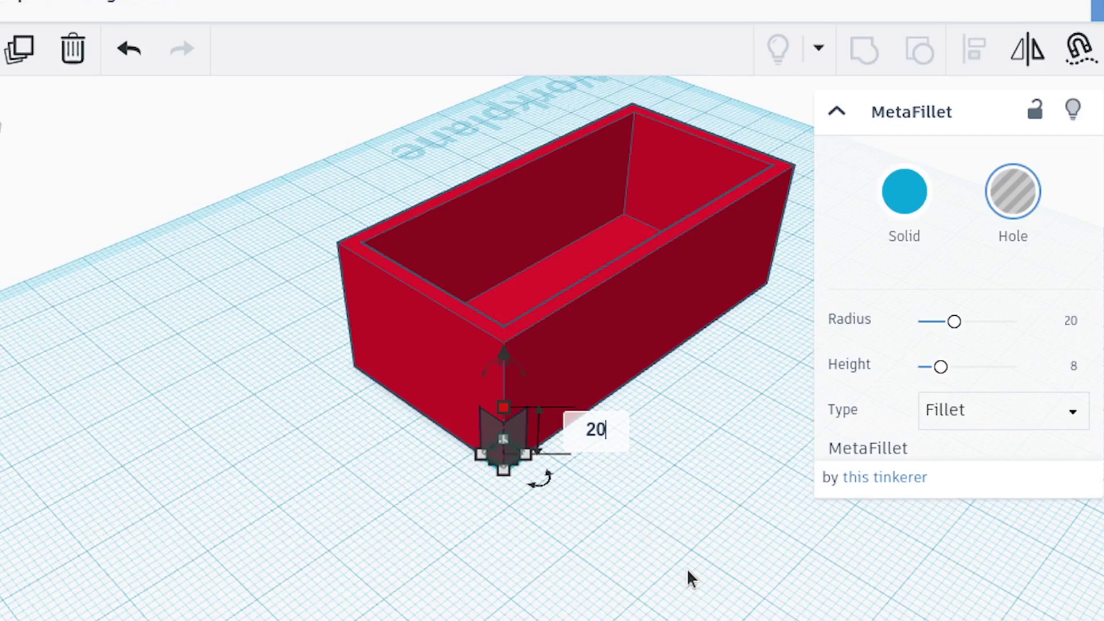
pyautogui.press('Return')
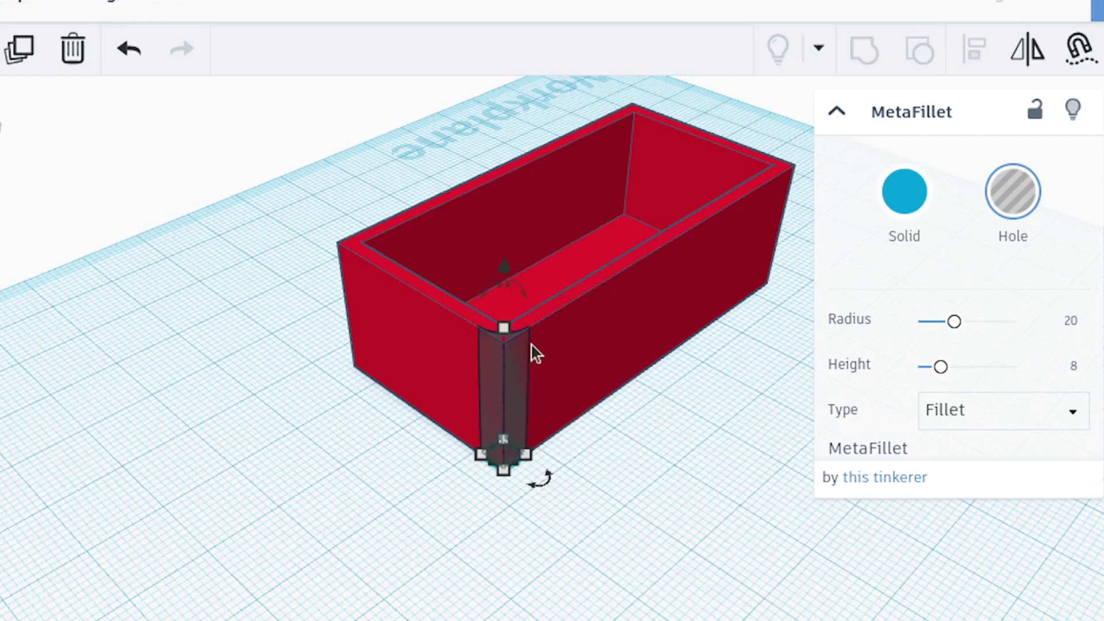
pyautogui.moveTo(554, 420)
pyautogui.click(623, 498)
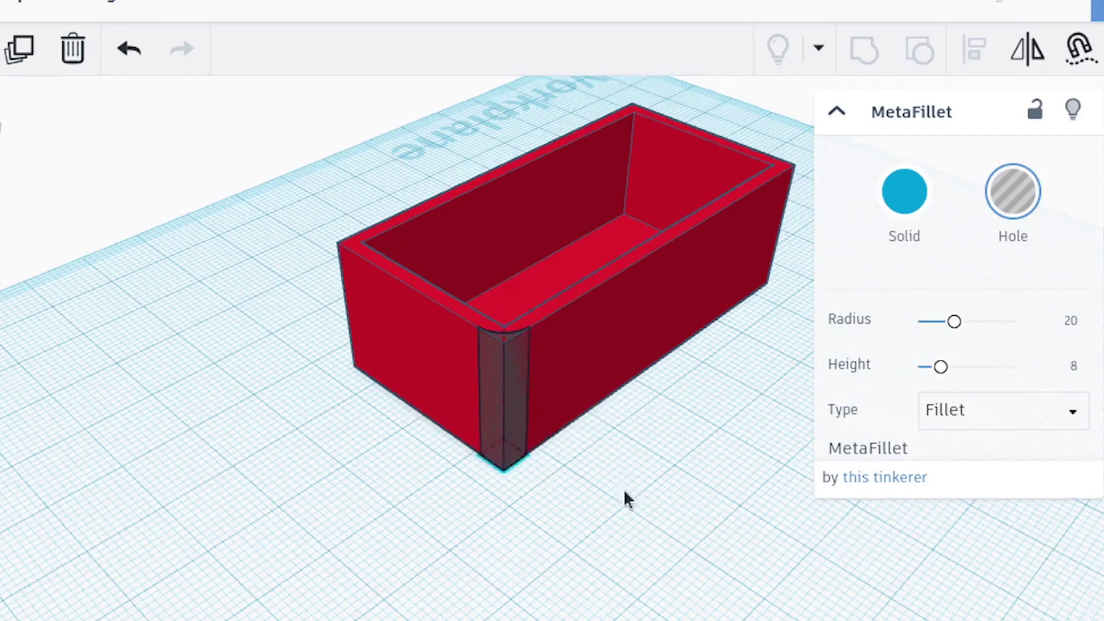
pyautogui.moveTo(623, 498); pyautogui.dragTo(661, 566, button='right')
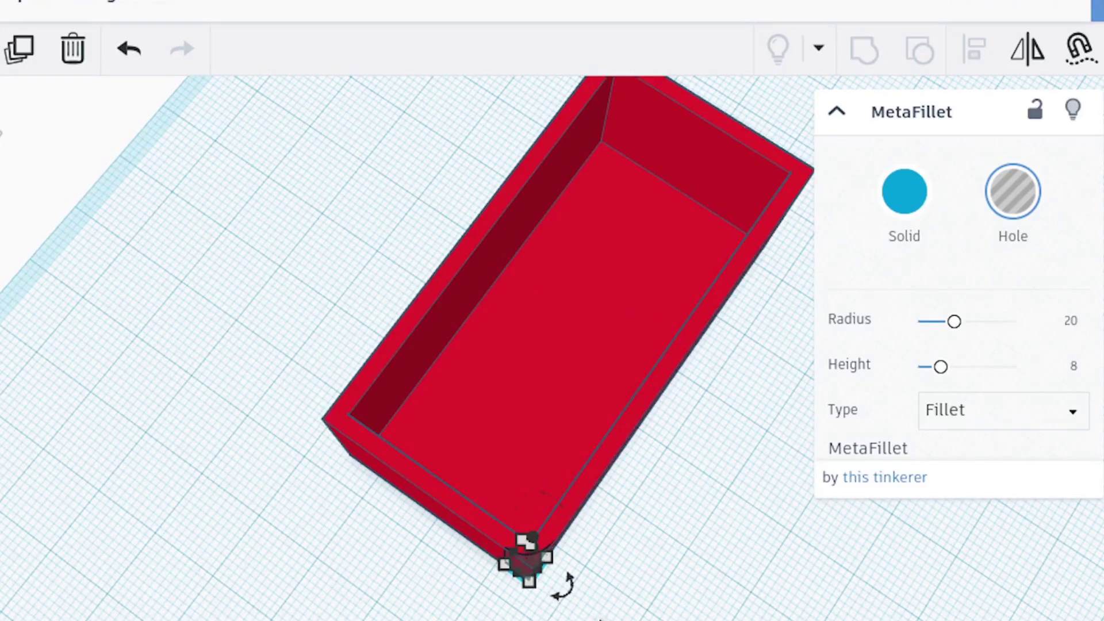
# Select the red box and corner MetaFillet hole together and group them into one shape.
pyautogui.moveTo(633, 618); pyautogui.dragTo(484, 500)
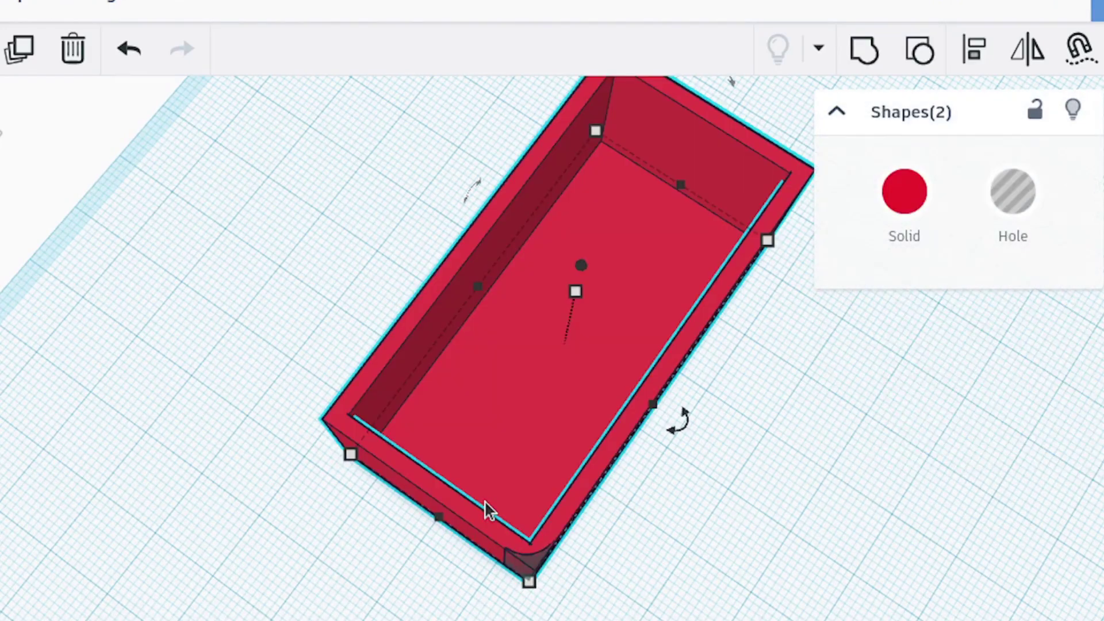
pyautogui.click(864, 50)
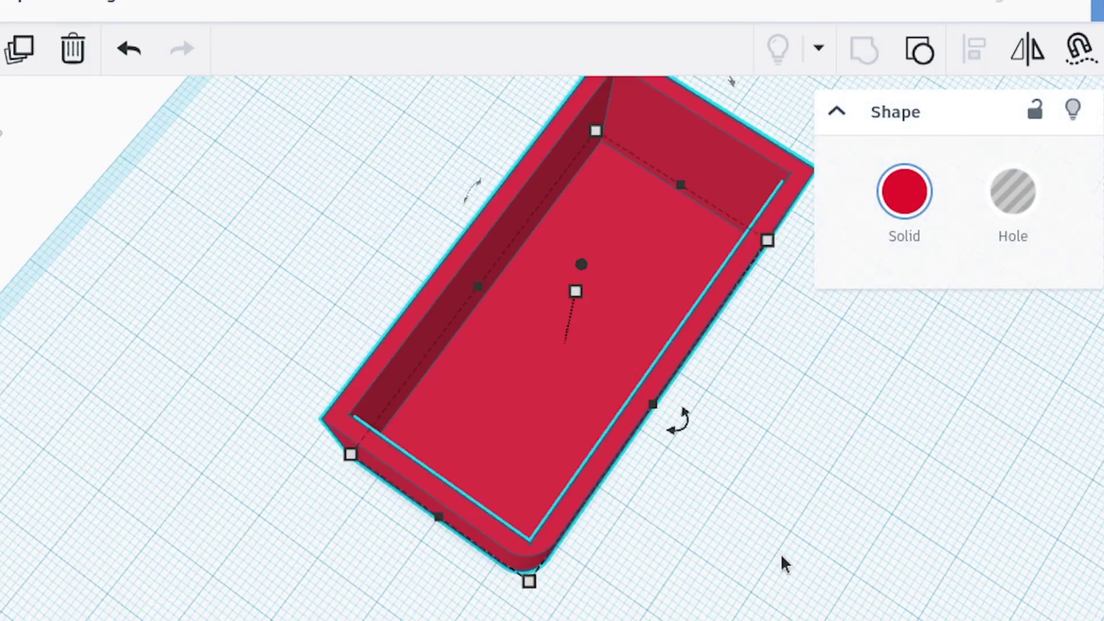
pyautogui.click(778, 553)
pyautogui.moveTo(623, 592); pyautogui.dragTo(687, 481, button='right')
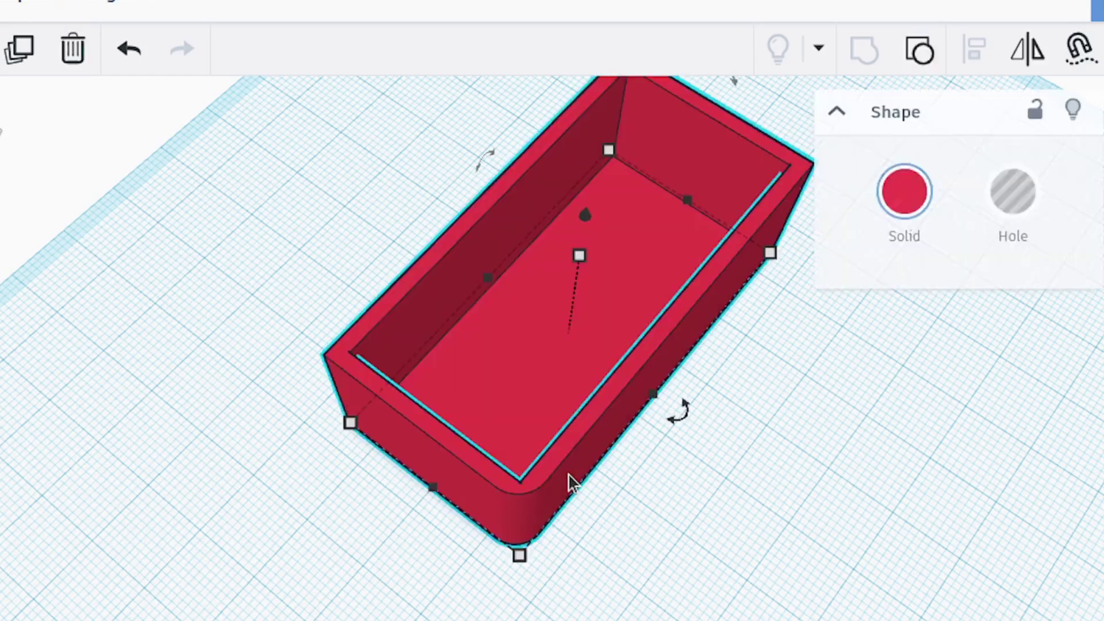
# Separate the corner fillet from the box and resize it to 20 × 20 mm.
pyautogui.hotkey('ctrl', 'a')
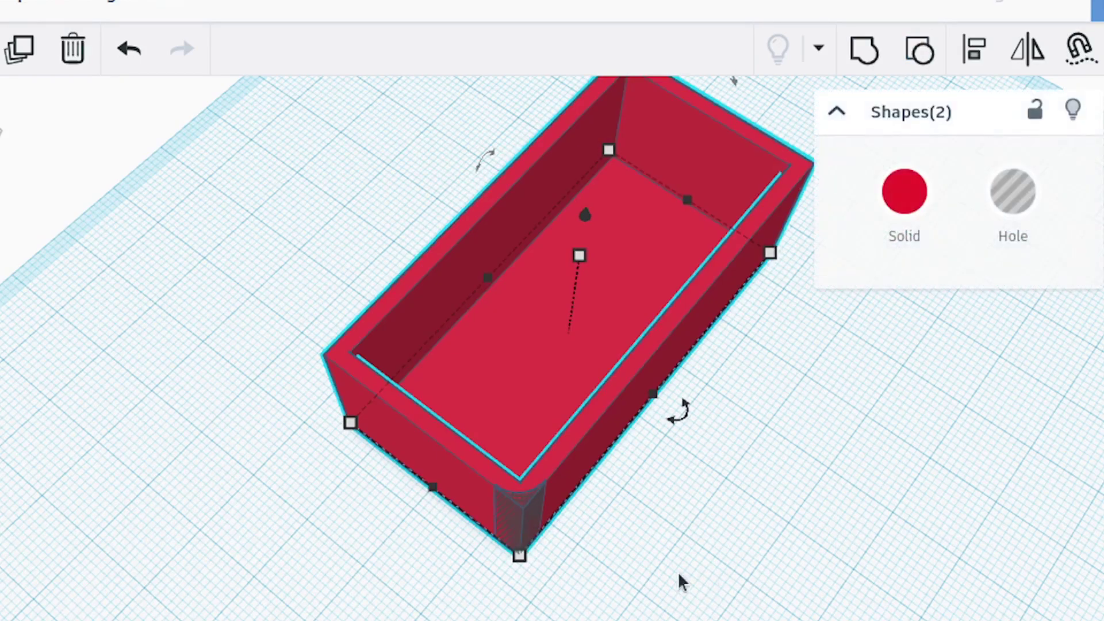
pyautogui.click(575, 563)
pyautogui.click(529, 529)
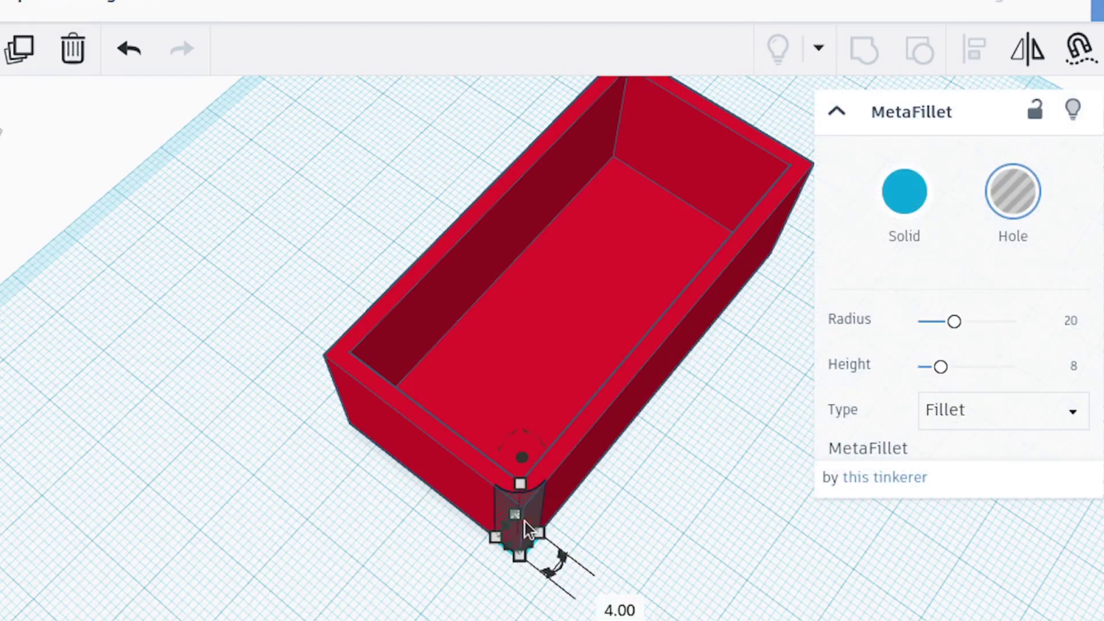
pyautogui.moveTo(538, 532)
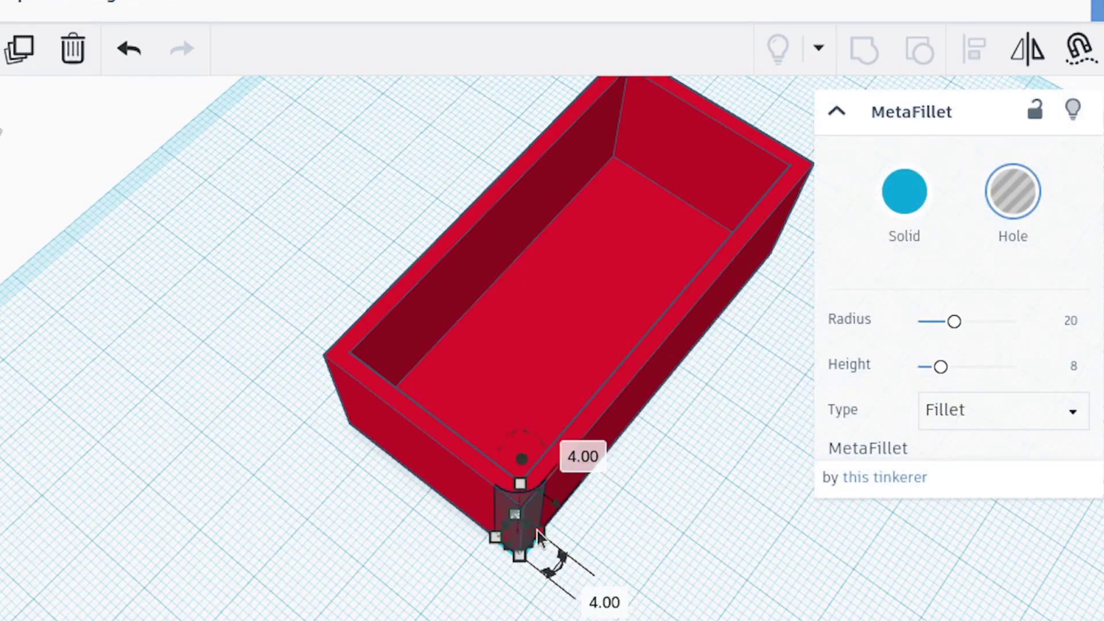
pyautogui.click(593, 607)
pyautogui.write('20')
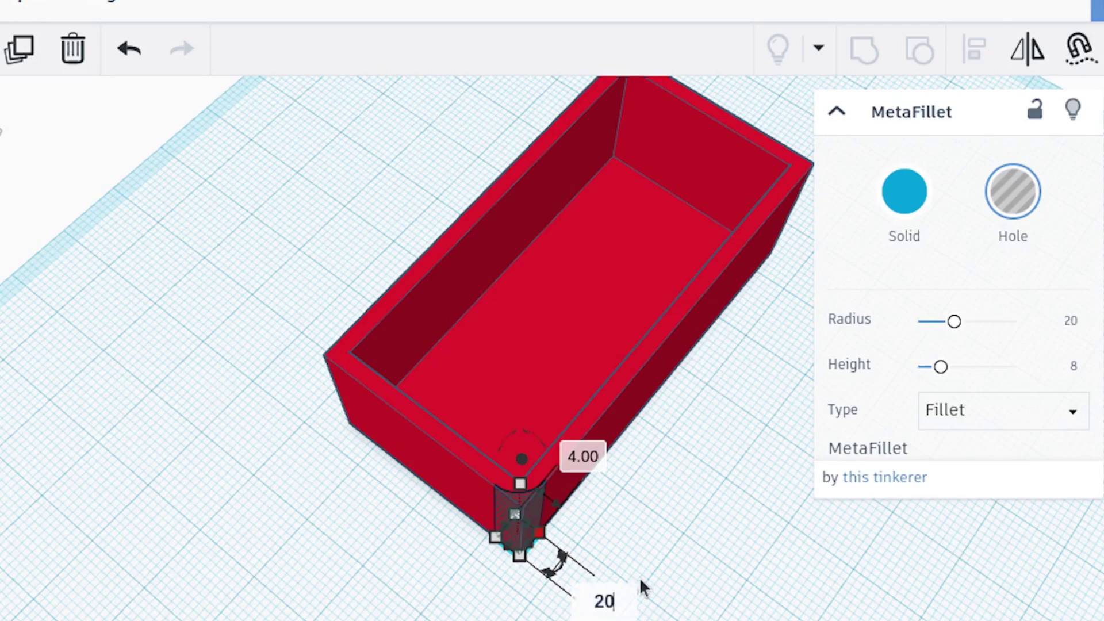
pyautogui.press('Tab')
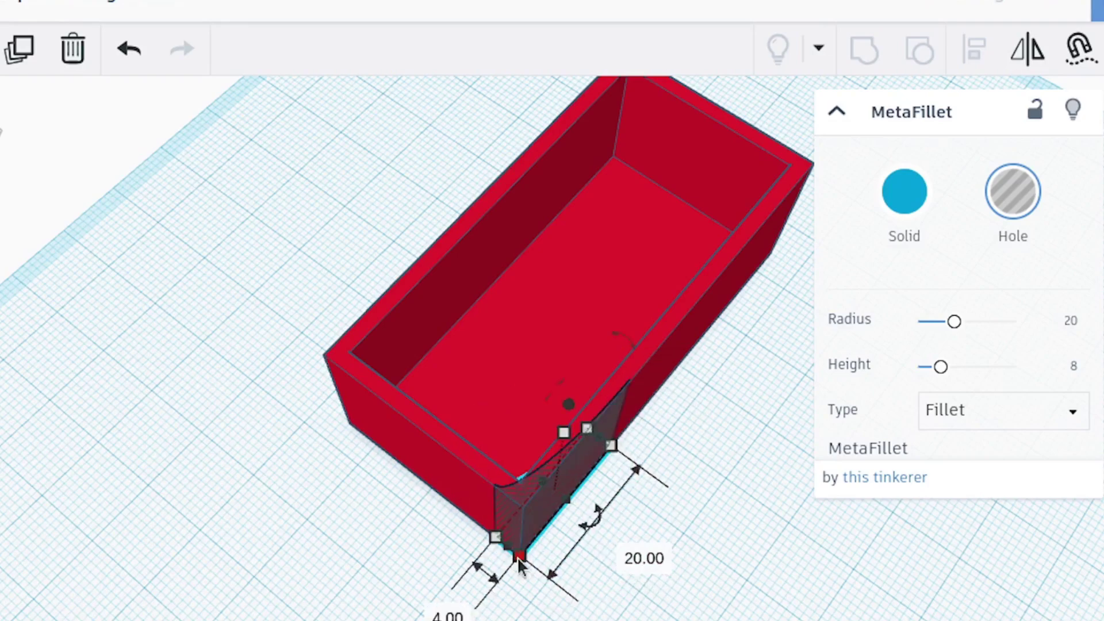
pyautogui.click(448, 614)
pyautogui.write('20')
pyautogui.press('Return')
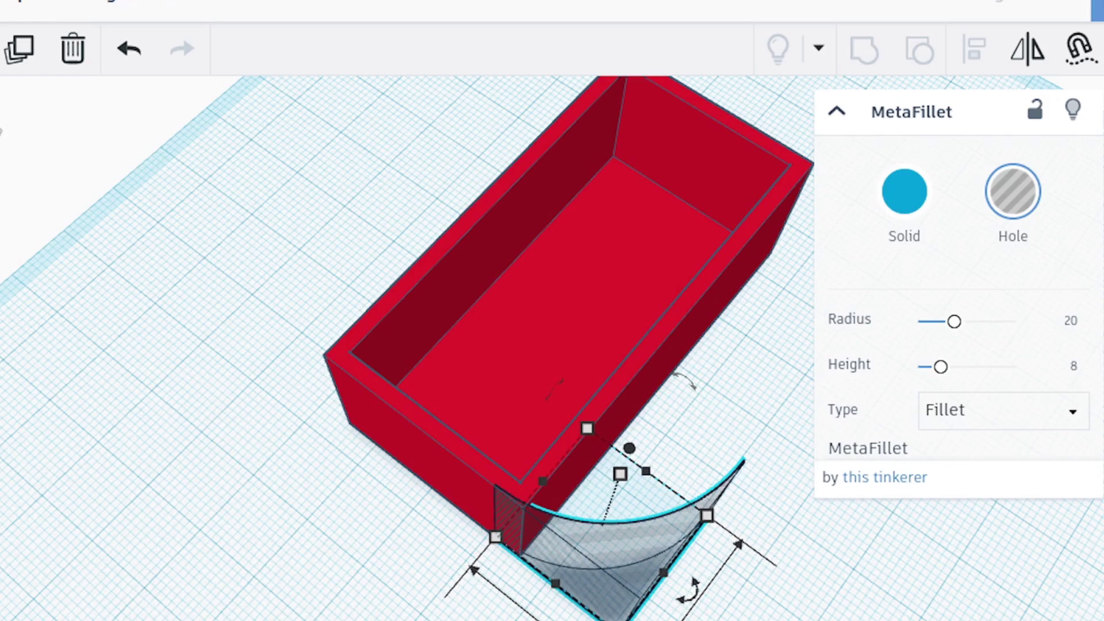
# Align the 20 mm fillet hole into the box's front corner.
pyautogui.press('Escape')
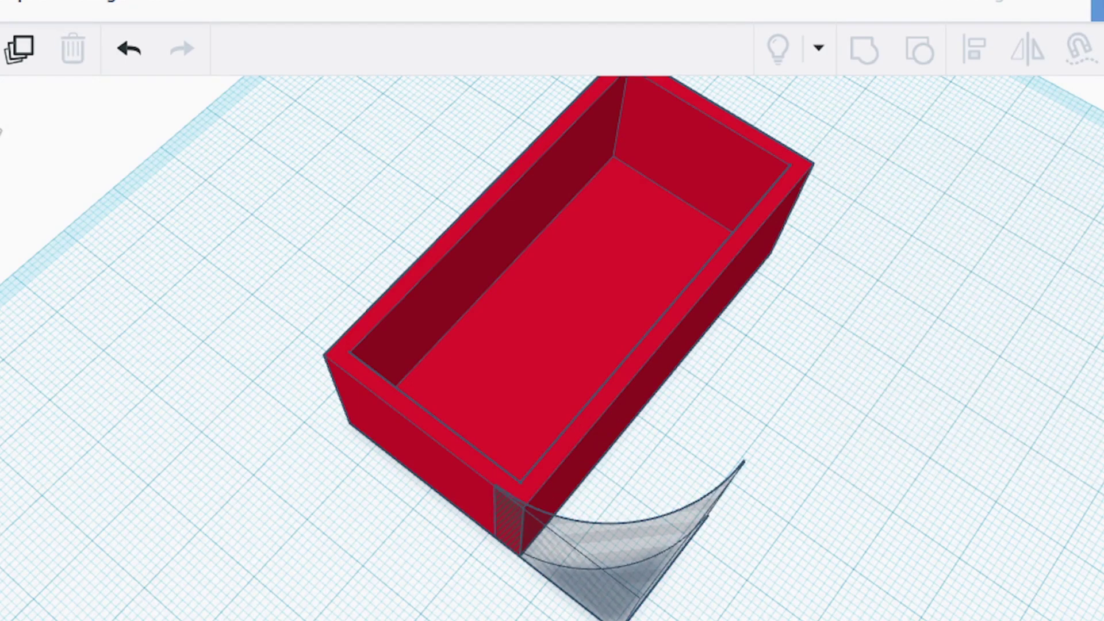
pyautogui.hotkey('ctrl', 'a')
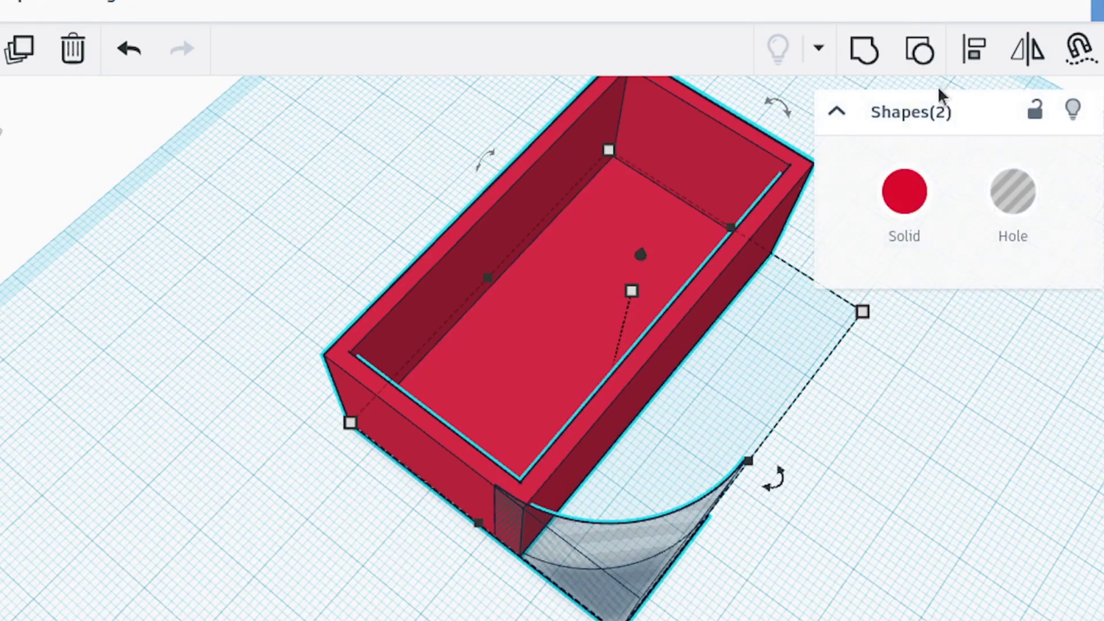
pyautogui.click(974, 50)
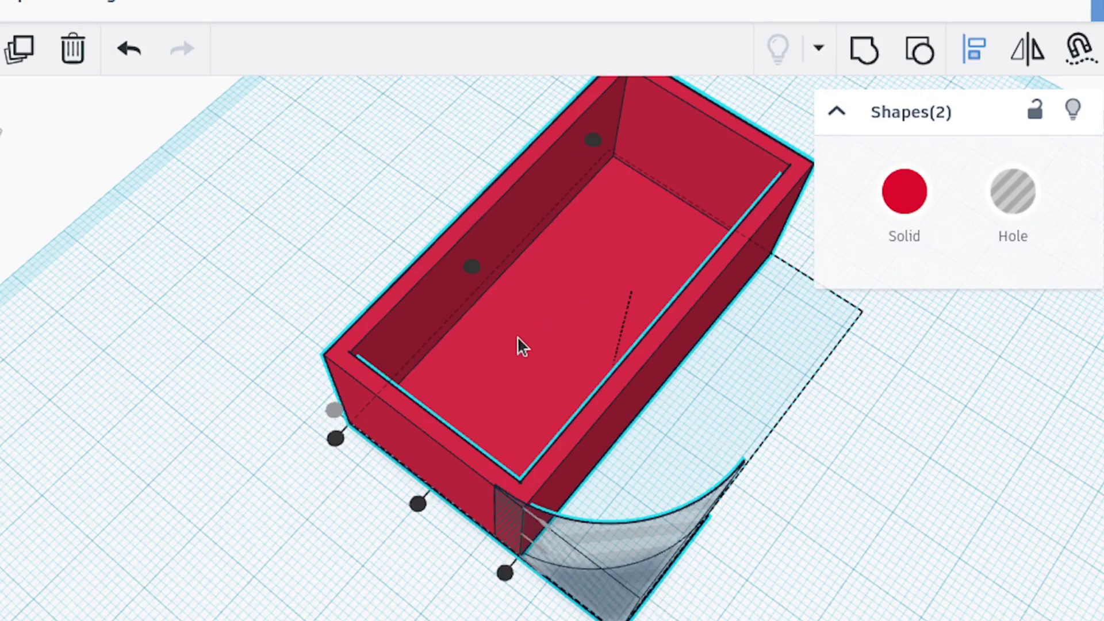
pyautogui.click(503, 573)
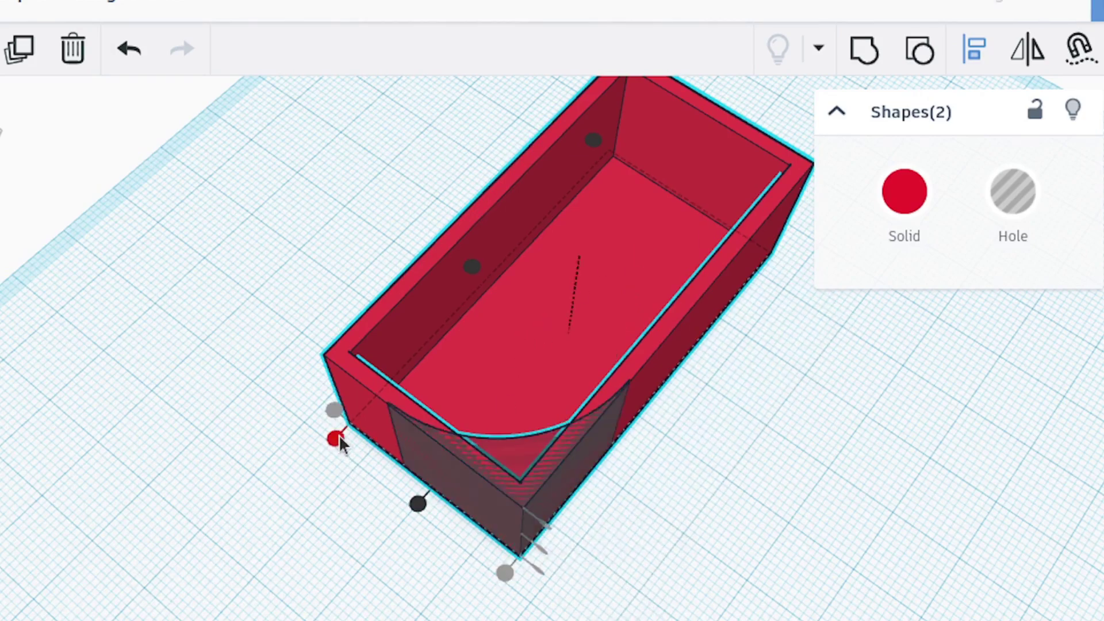
# Group the red box with the larger fillet hole and check the rounded front corner.
pyautogui.click(722, 540)
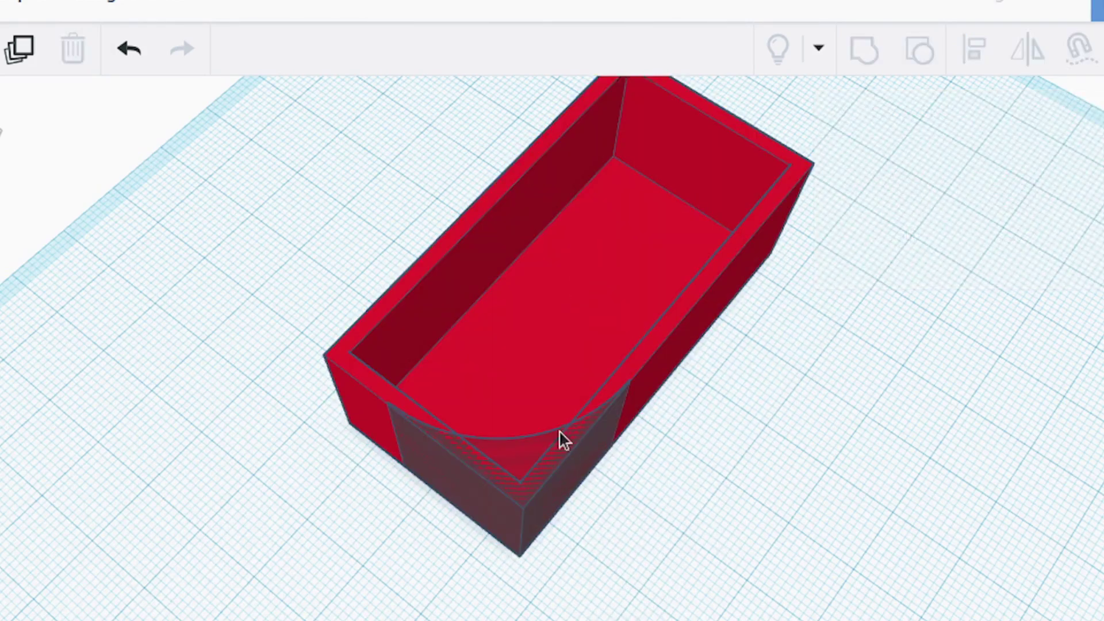
pyautogui.moveTo(684, 588); pyautogui.dragTo(525, 402)
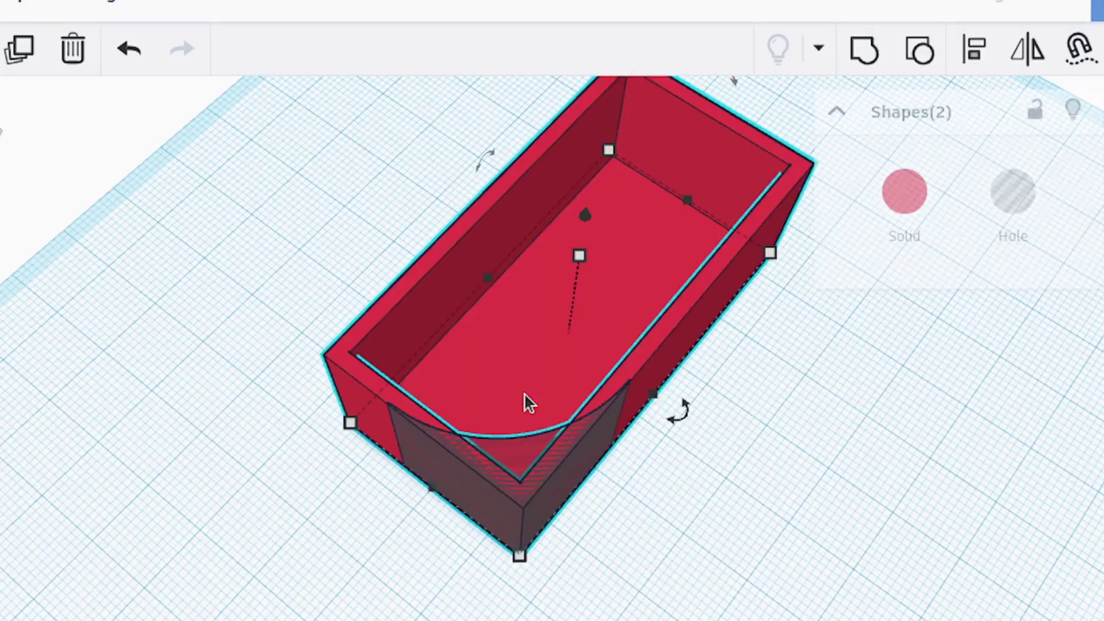
pyautogui.click(864, 50)
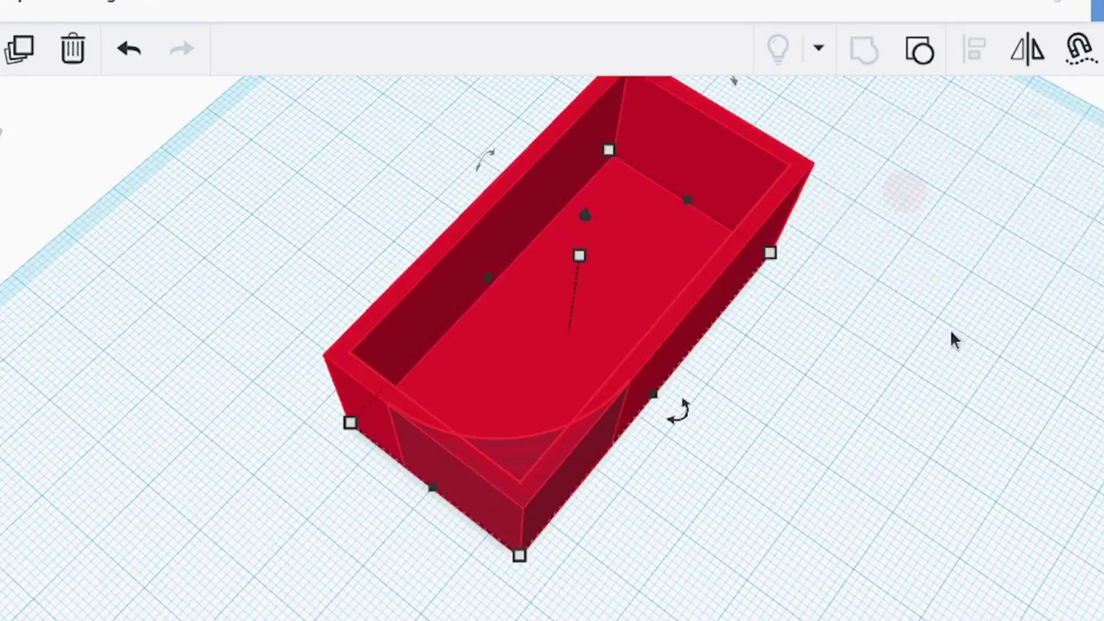
pyautogui.moveTo(973, 567); pyautogui.dragTo(994, 554, button='right')
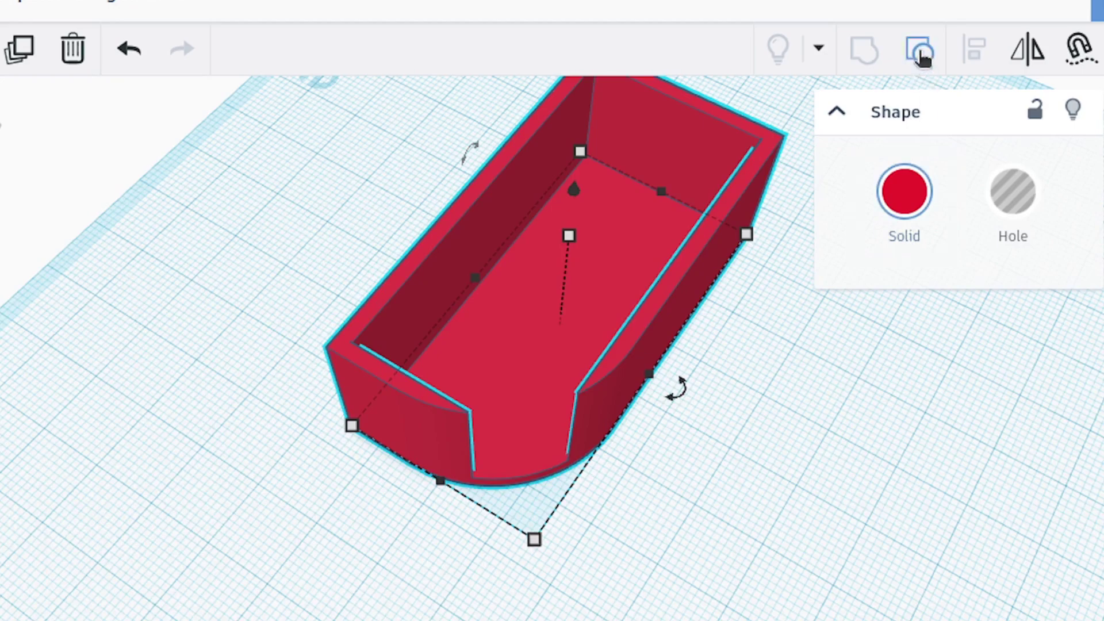
# Ungroup the box and move the fillet hole down-left, clear of the box.
pyautogui.click(920, 51)
pyautogui.moveTo(683, 483); pyautogui.dragTo(551, 543, button='right')
pyautogui.moveTo(516, 523)
pyautogui.mouseDown()
pyautogui.moveTo(519, 573)
pyautogui.moveTo(510, 436)
pyautogui.moveTo(529, 513)
pyautogui.mouseUp()
pyautogui.click(753, 518)
pyautogui.moveTo(592, 518); pyautogui.dragTo(547, 384, button='middle')
pyautogui.click(547, 384)
pyautogui.moveTo(531, 383); pyautogui.dragTo(544, 525)
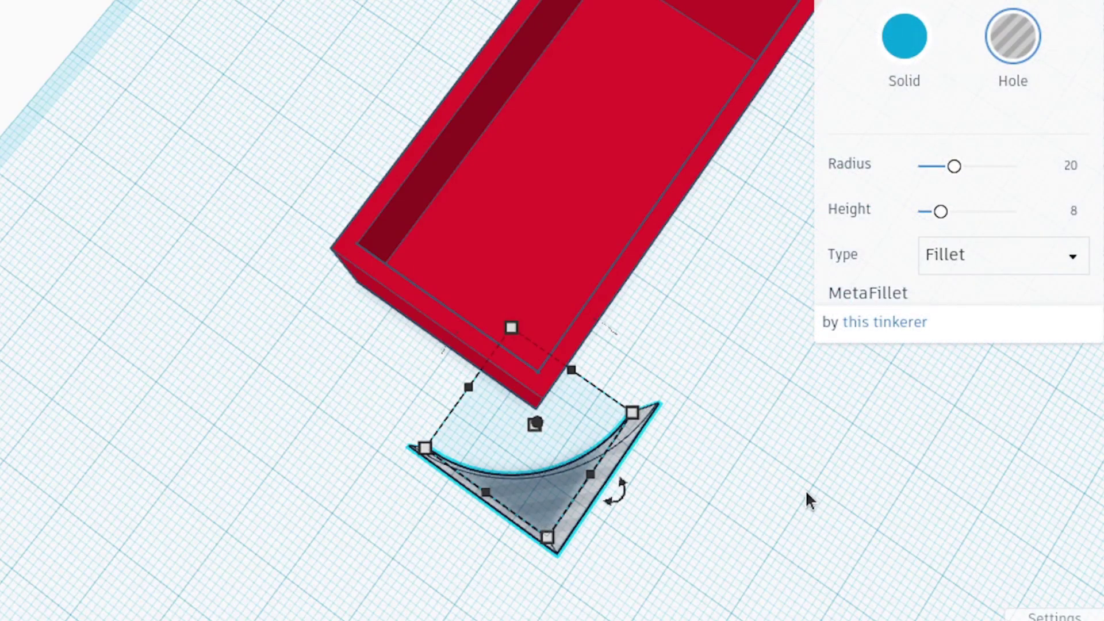
# Duplicate the fillet and turn the original copy into a blue solid.
pyautogui.hotkey('ctrl', 'v')
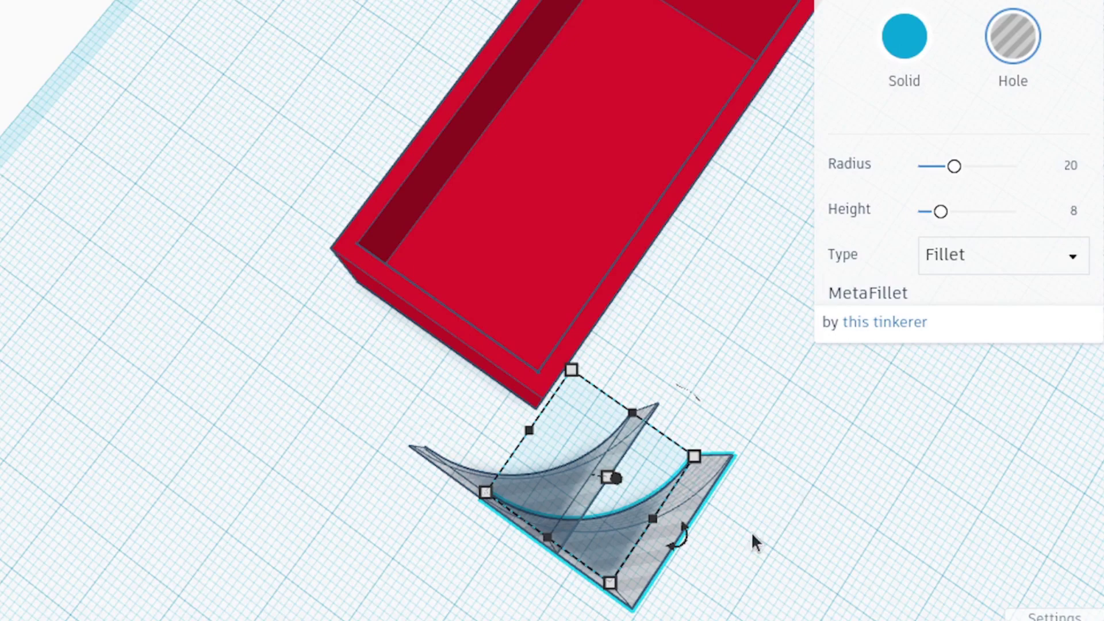
pyautogui.click(721, 514)
pyautogui.click(564, 487)
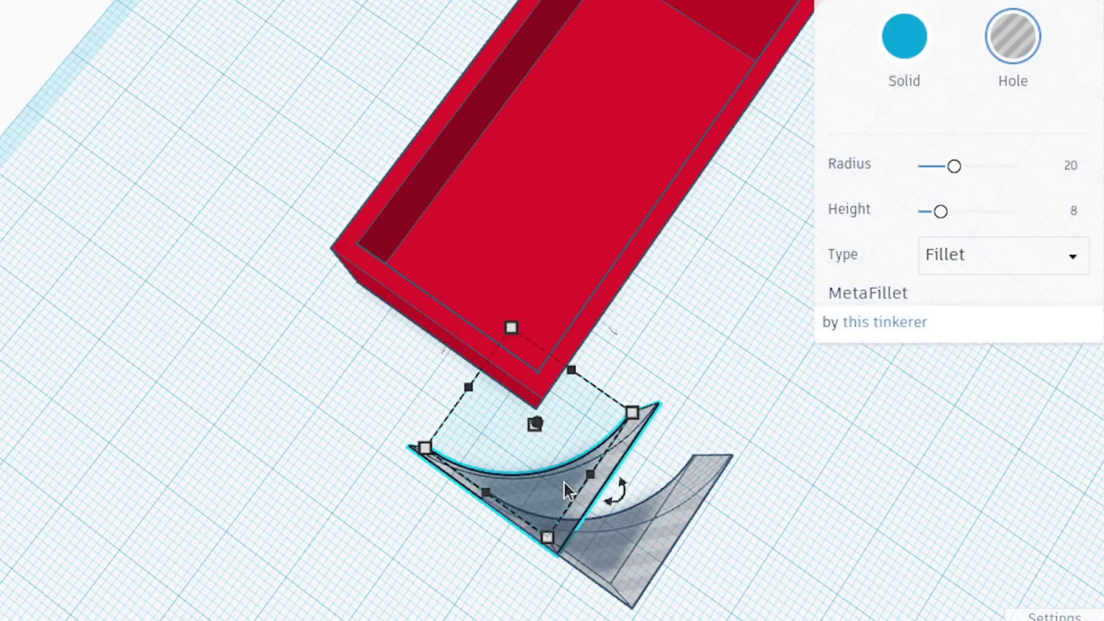
pyautogui.click(917, 46)
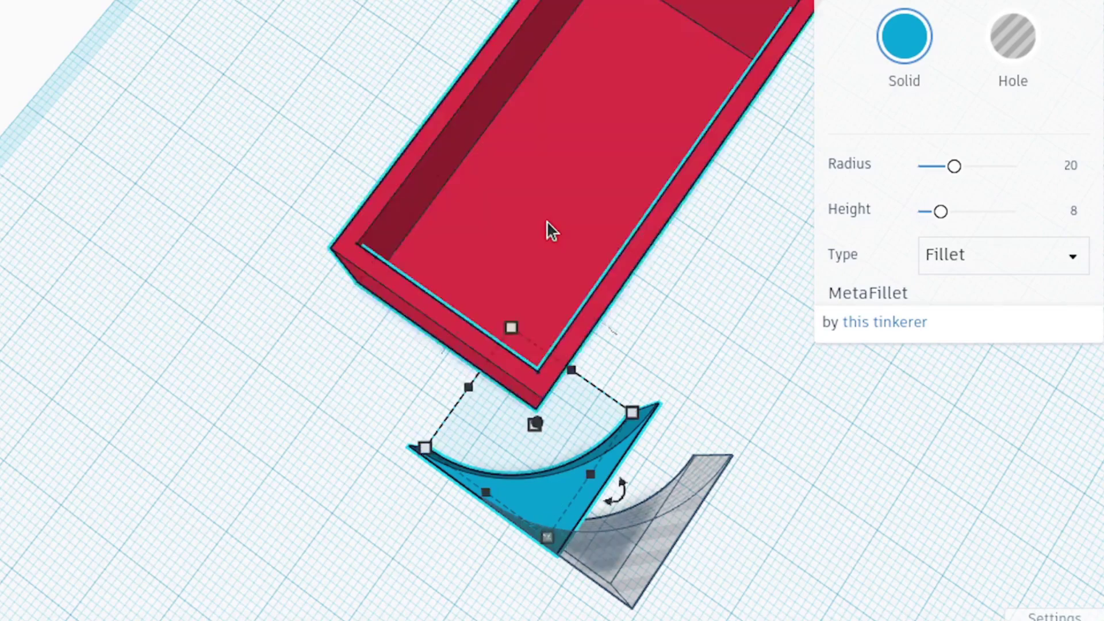
# Select the blue fillet together with the red box and start aligning them.
pyautogui.click(549, 230)
pyautogui.press('l')
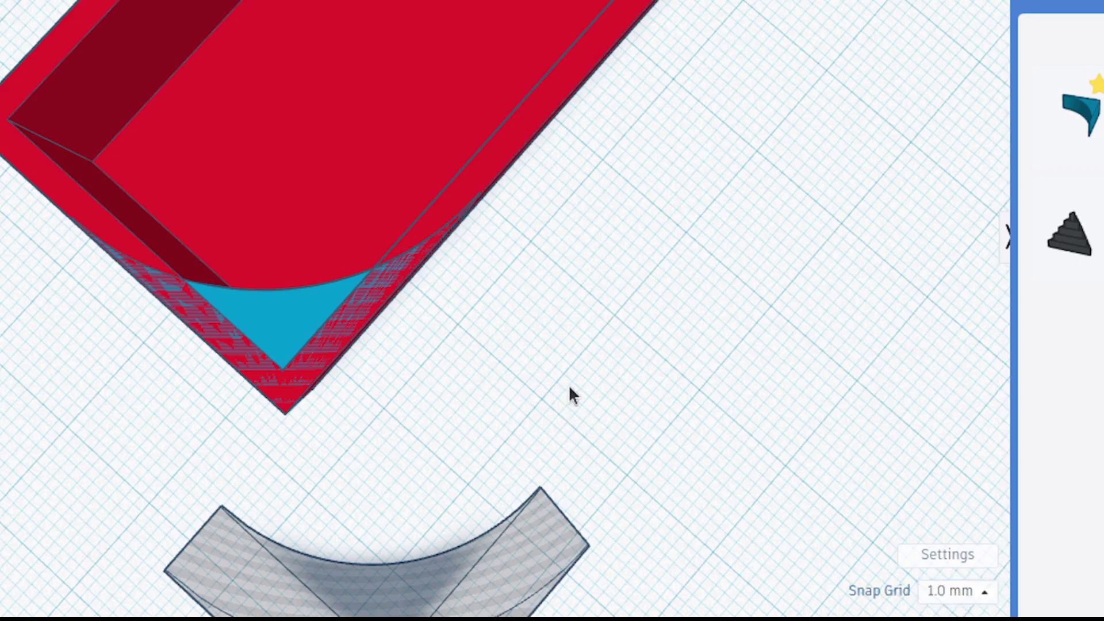
# Nudge the blue solid fillet 2 mm left and 2 mm back against the inner walls.
pyautogui.click(266, 313)
pyautogui.moveTo(481, 368); pyautogui.dragTo(636, 332, button='right')
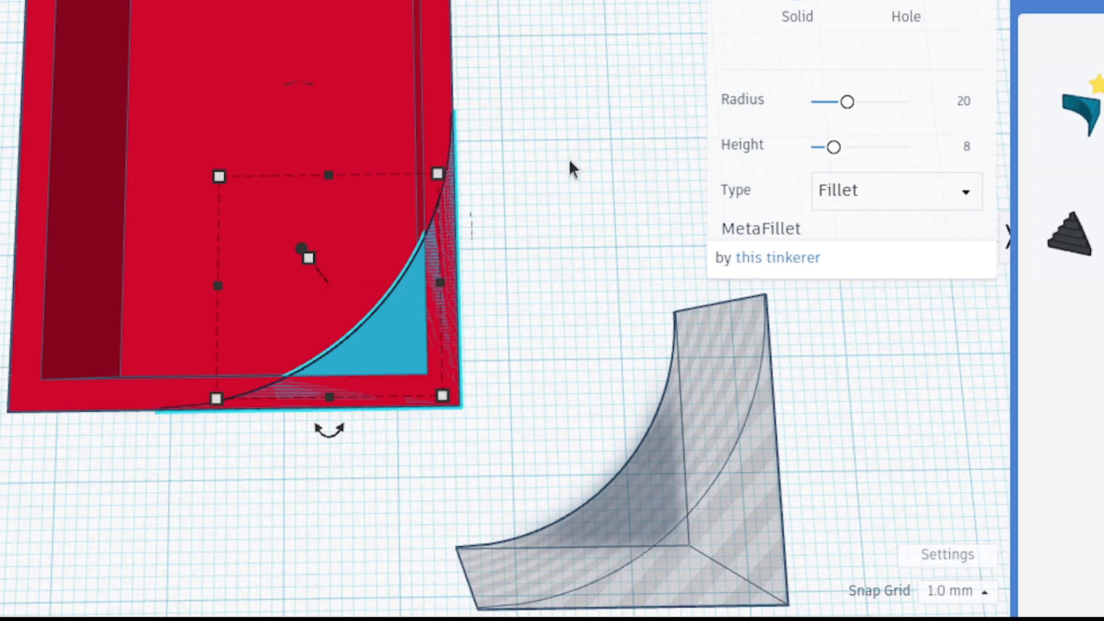
pyautogui.press('Left')
pyautogui.press('Left')
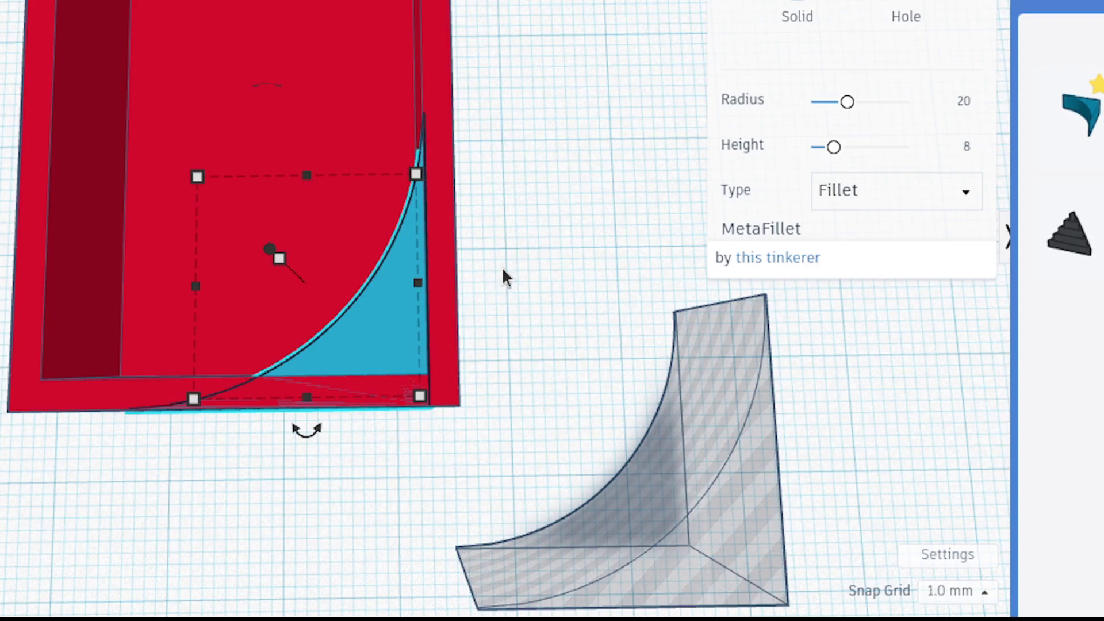
pyautogui.press('Up')
pyautogui.press('Up')
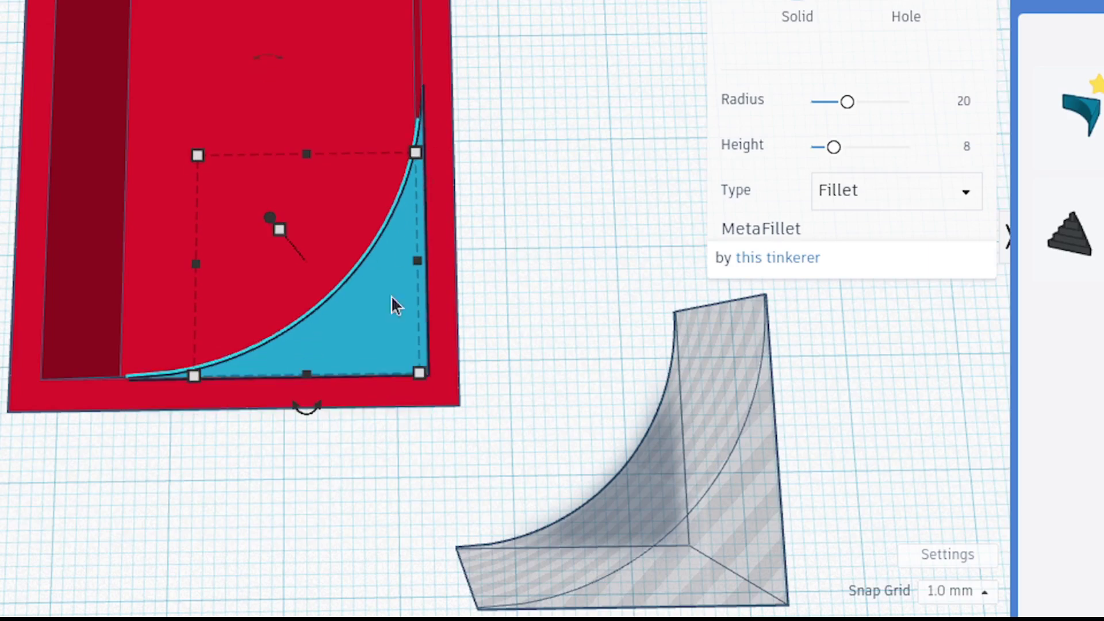
# Align the grey fillet hole to the red box's right and front edges.
pyautogui.click(568, 203)
pyautogui.click(715, 523)
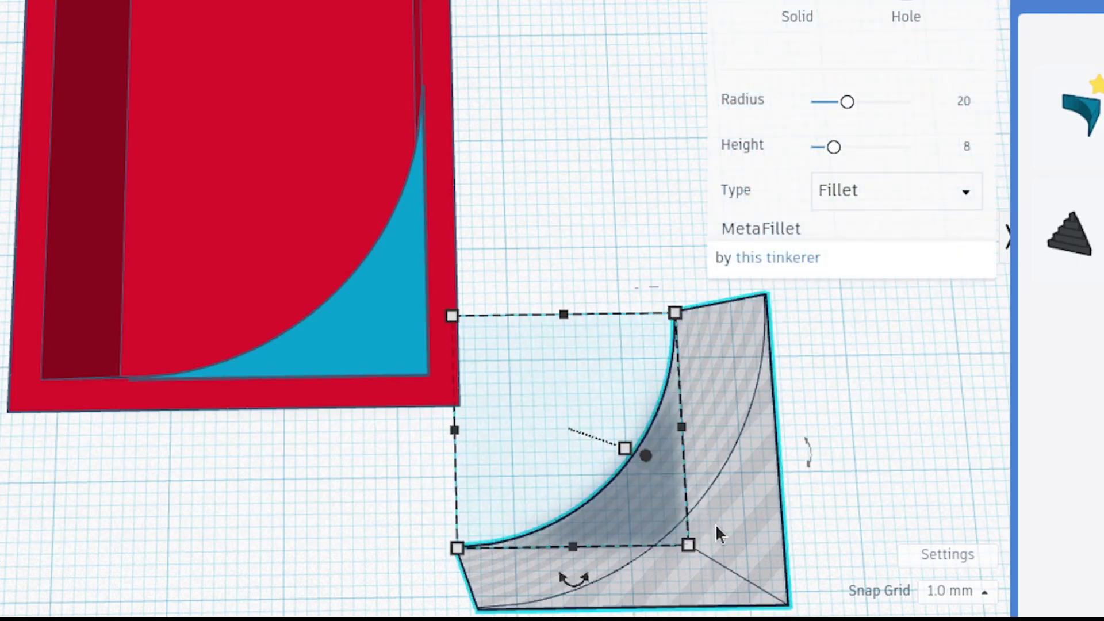
pyautogui.keyDown('shift'); pyautogui.click(258, 67); pyautogui.keyUp('shift')
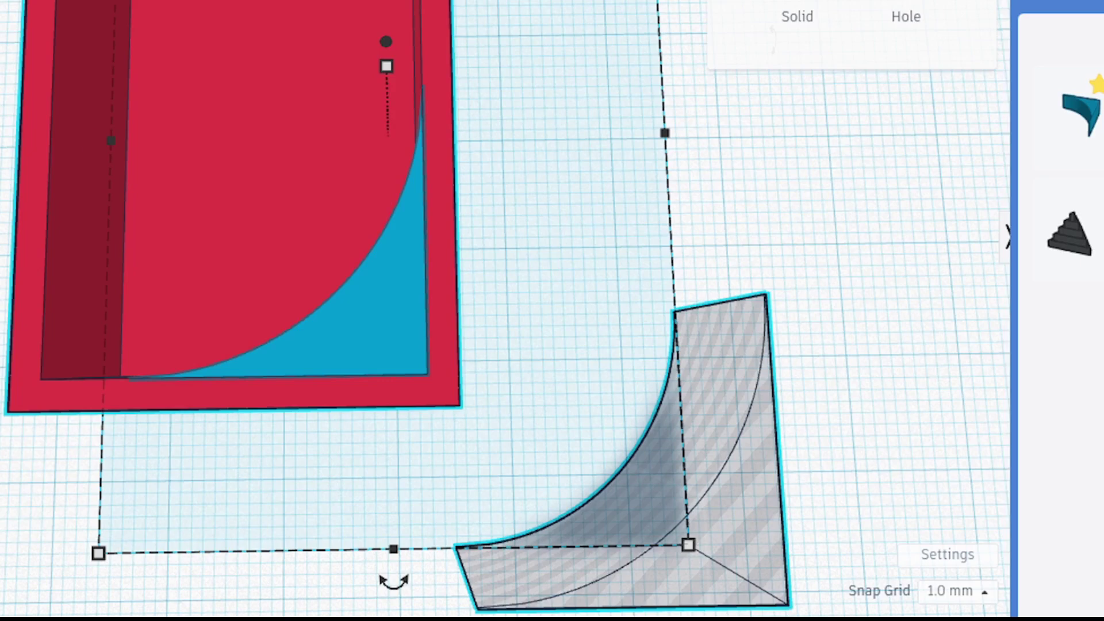
pyautogui.press('l')
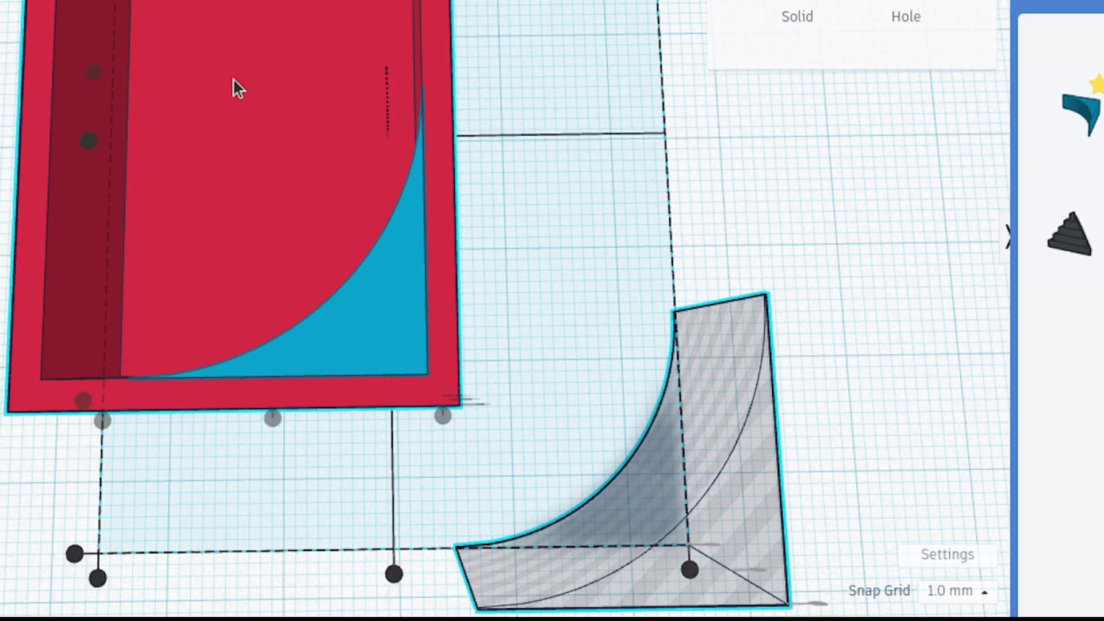
pyautogui.click(443, 417)
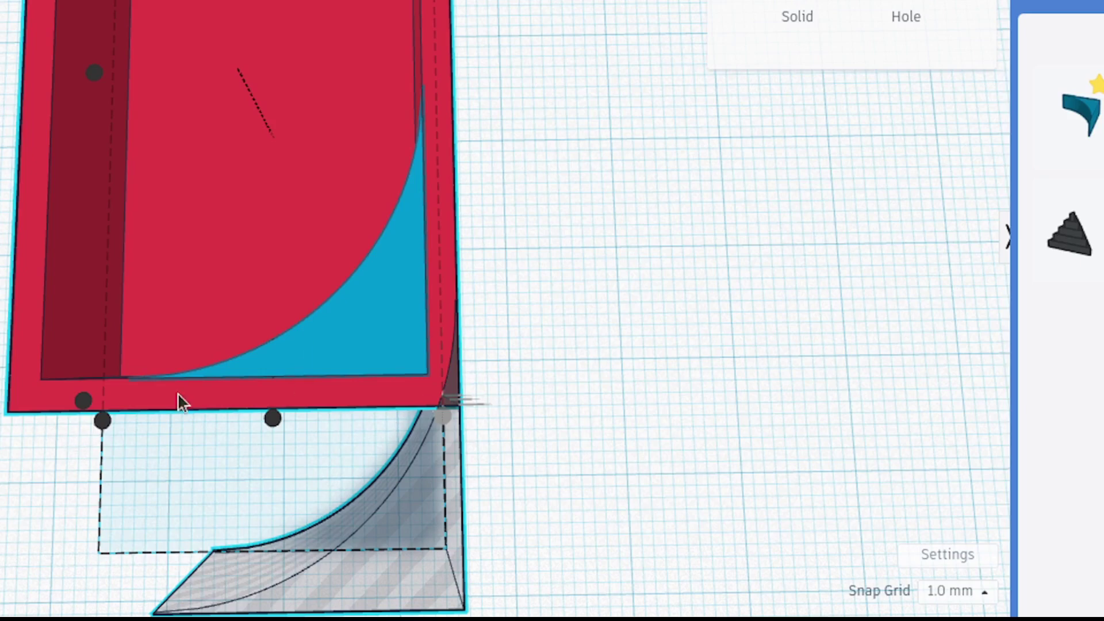
pyautogui.click(83, 400)
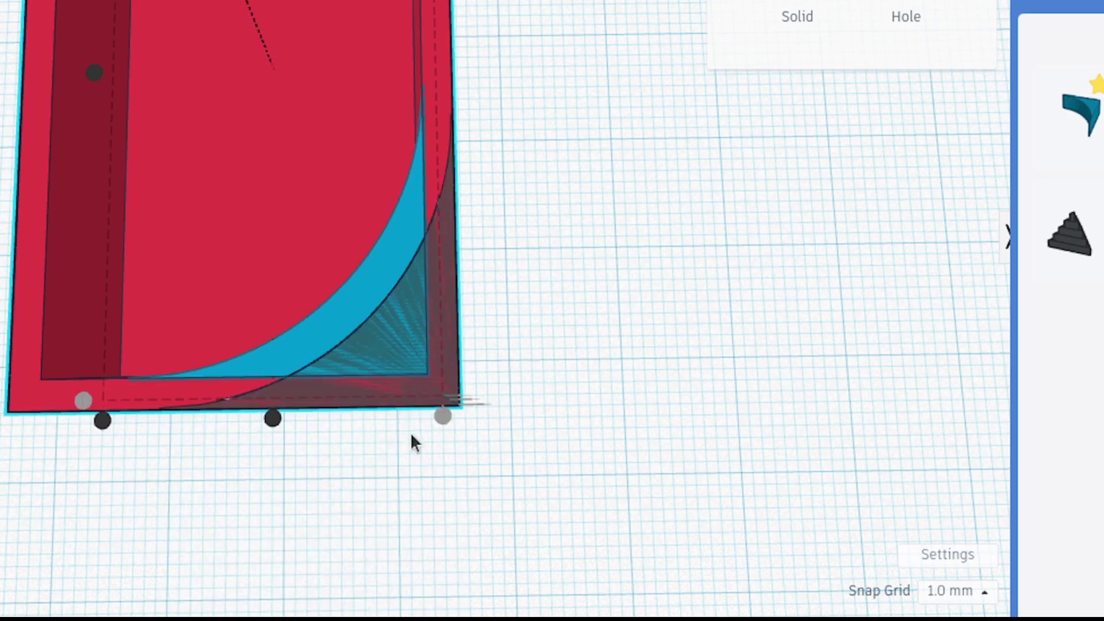
# Group the box with the corner fillet pieces.
pyautogui.click(652, 394)
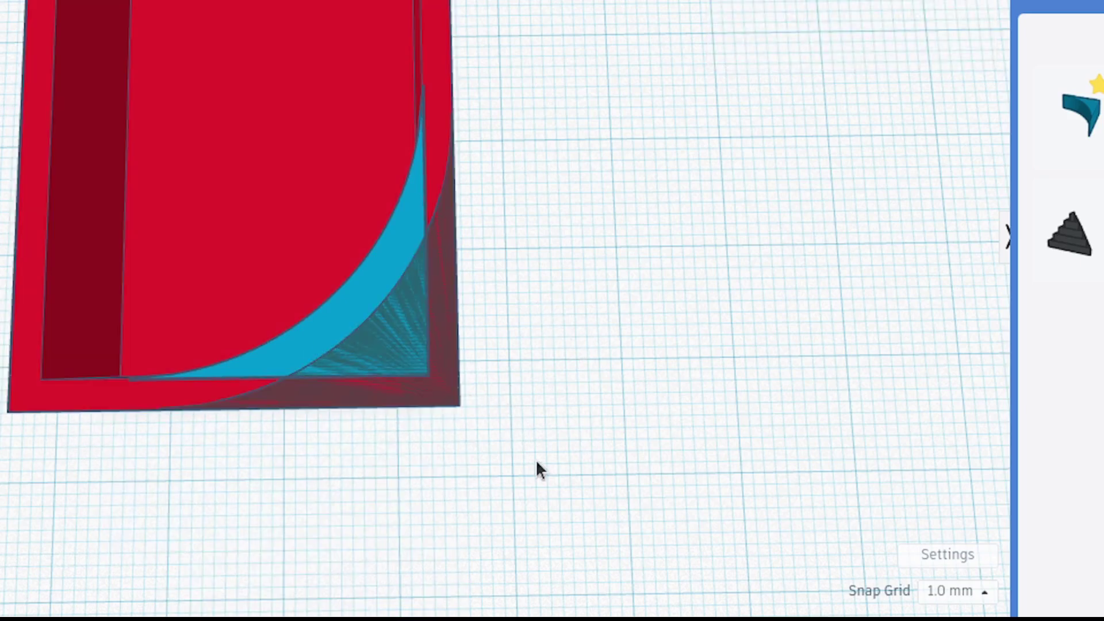
pyautogui.moveTo(589, 374); pyautogui.dragTo(259, 202)
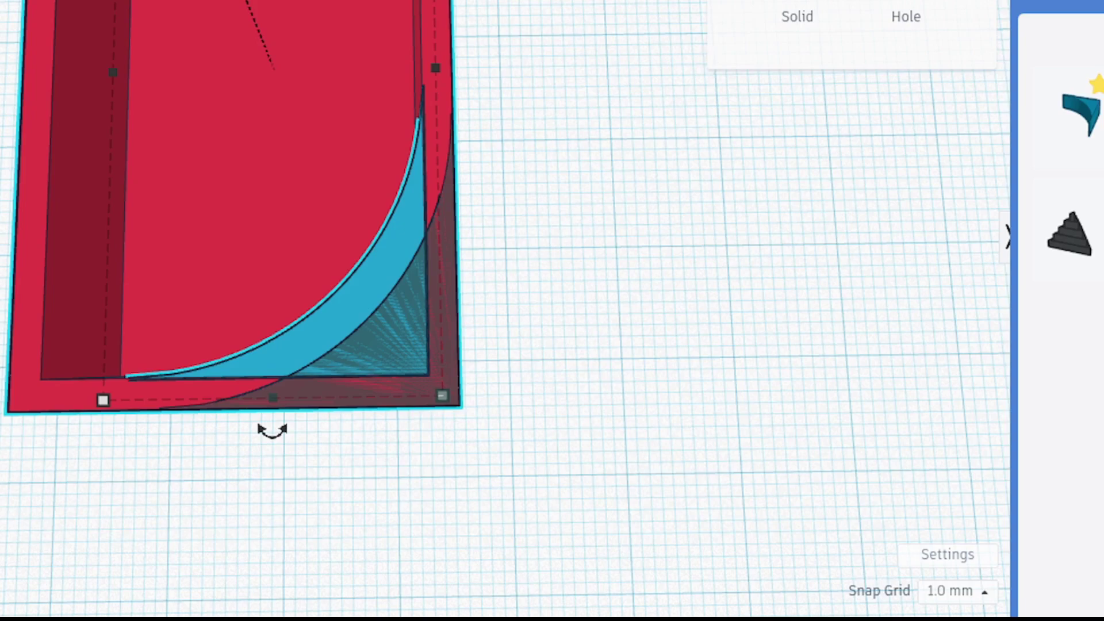
pyautogui.hotkey('ctrl', 'g')
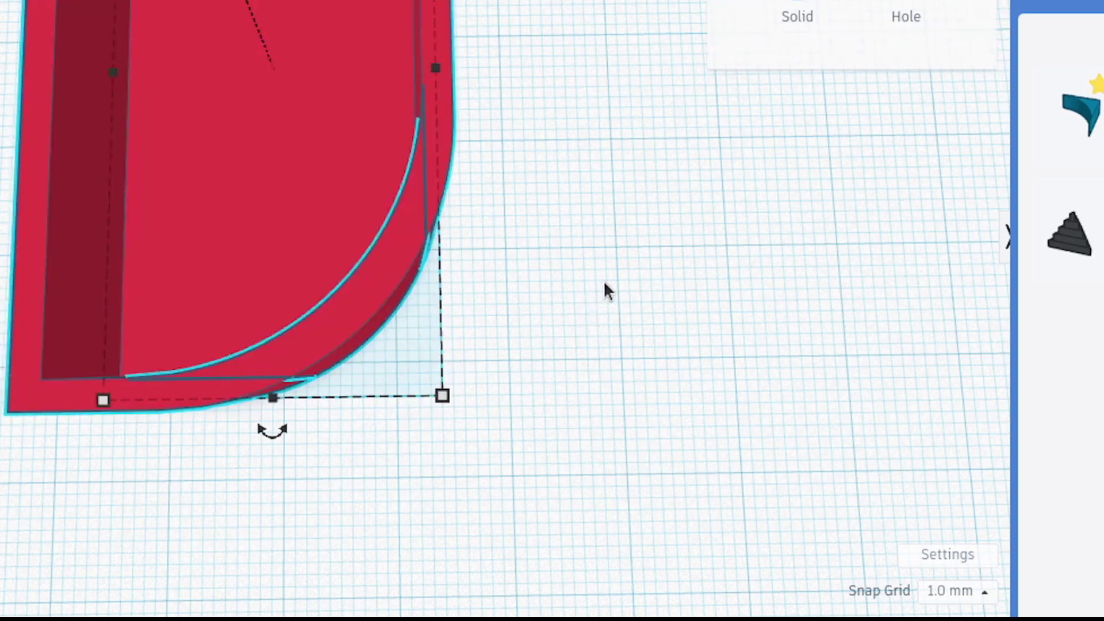
pyautogui.click(606, 273)
pyautogui.moveTo(606, 272); pyautogui.dragTo(667, 393, button='right')
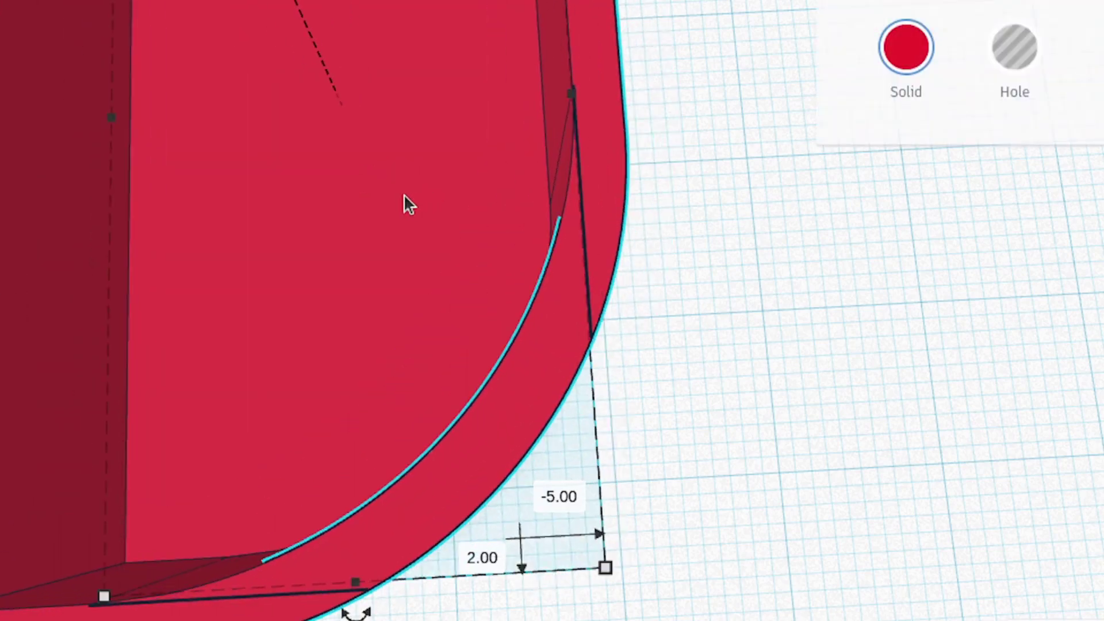
pyautogui.click(816, 244)
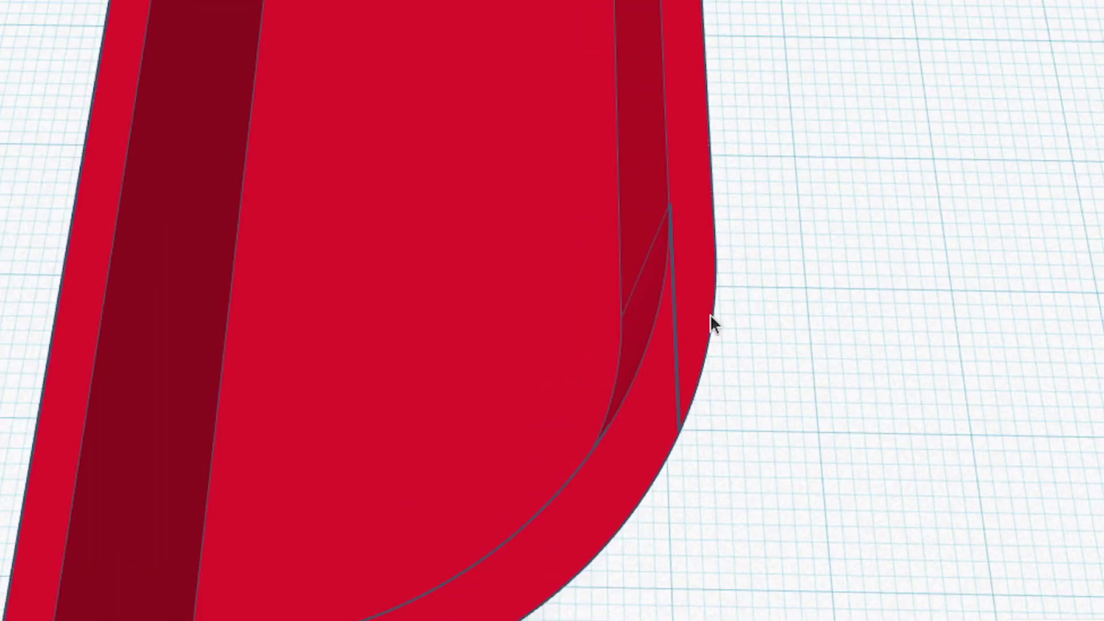
pyautogui.click(708, 286)
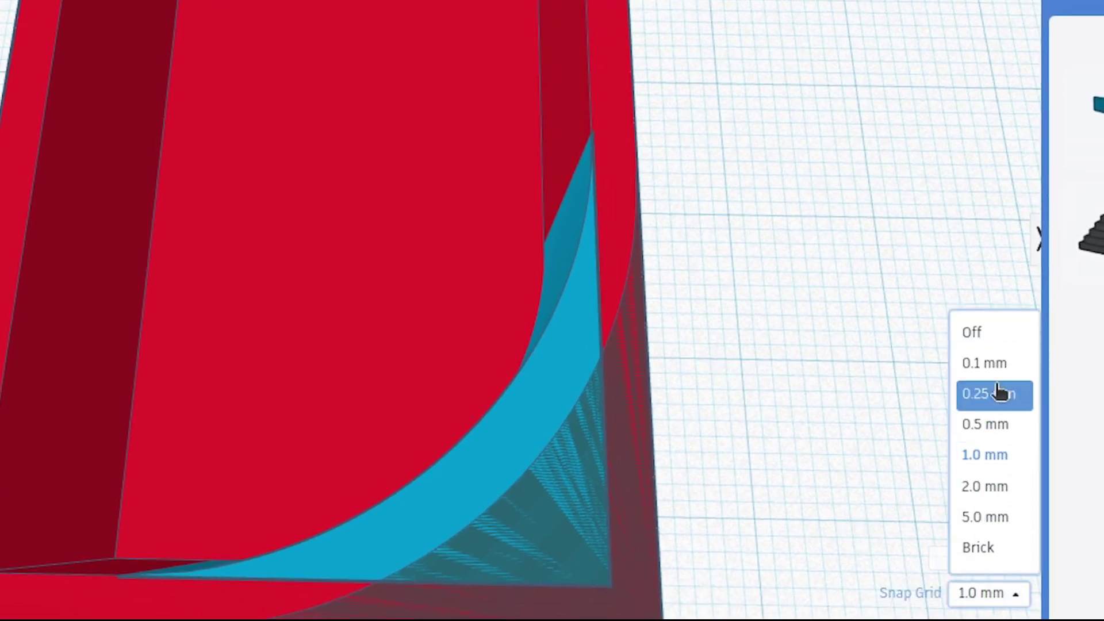
# Set the snap grid to 0.1 mm, make the fillet a hole, and group it with the box.
pyautogui.click(996, 368)
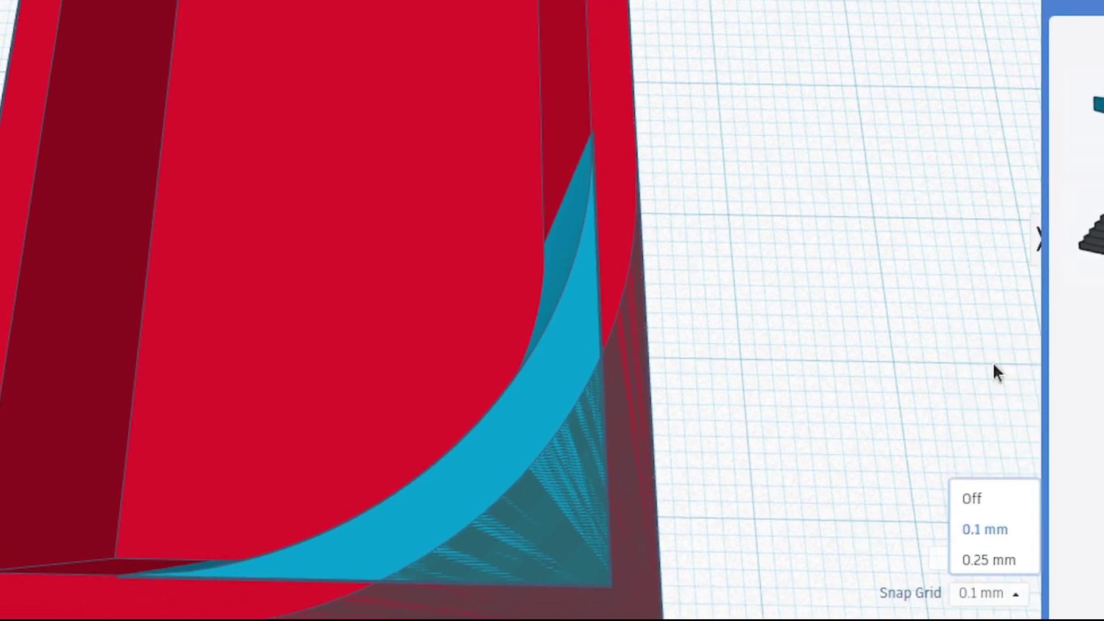
pyautogui.click(568, 339)
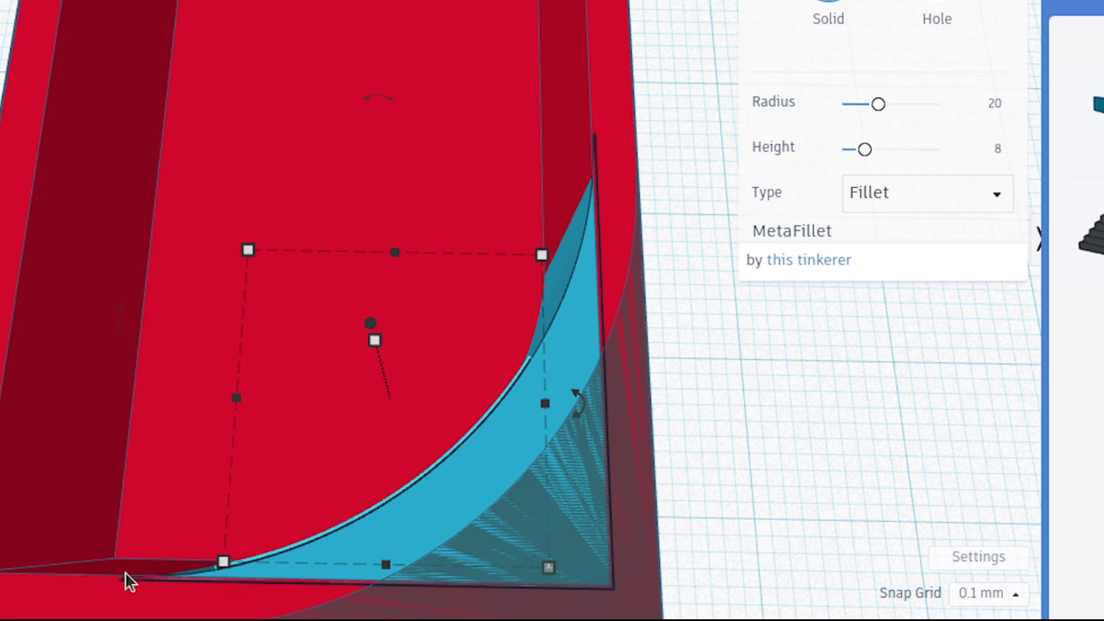
pyautogui.click(731, 447)
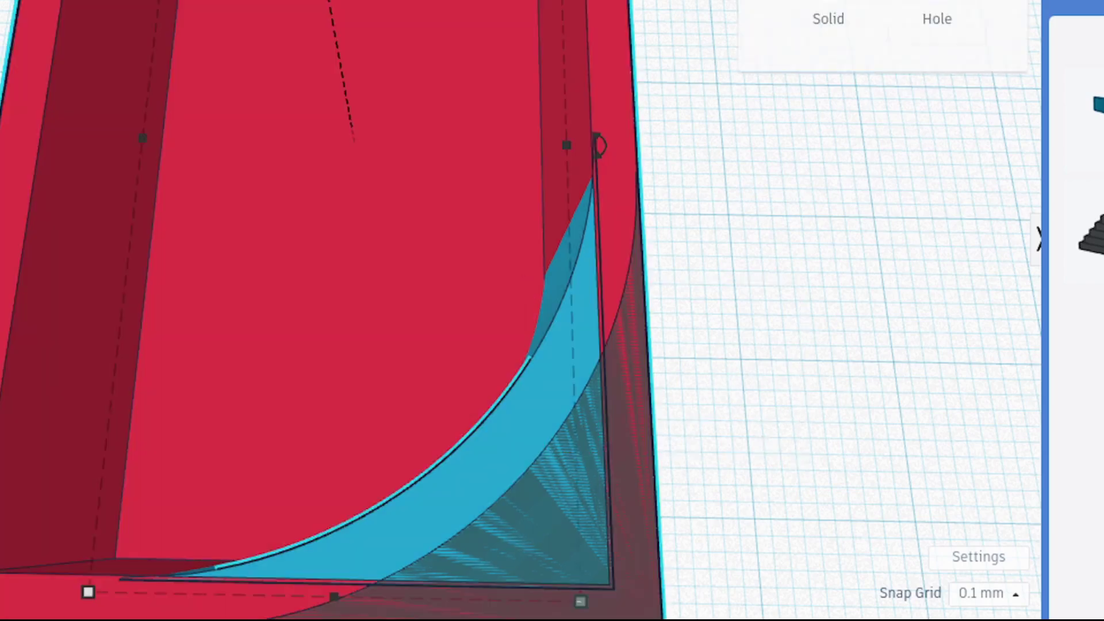
pyautogui.press('h')
pyautogui.hotkey('ctrl', 'a')
pyautogui.hotkey('ctrl', 'g')
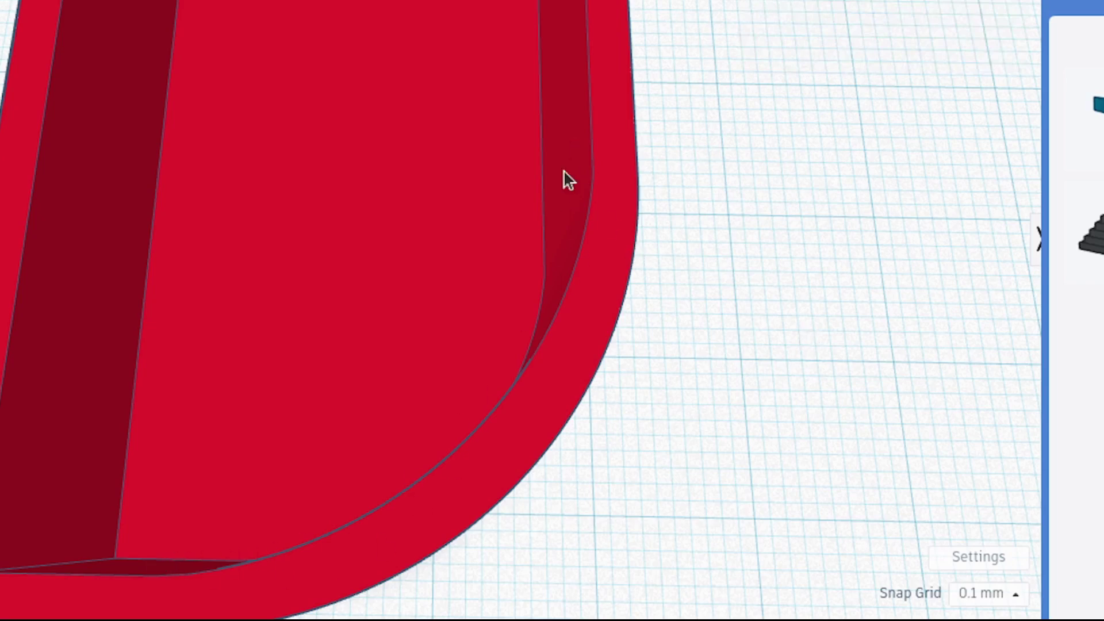
# Inspect the rounded box, then ungroup it into its three parts.
pyautogui.moveTo(726, 286); pyautogui.dragTo(756, 241, button='right')
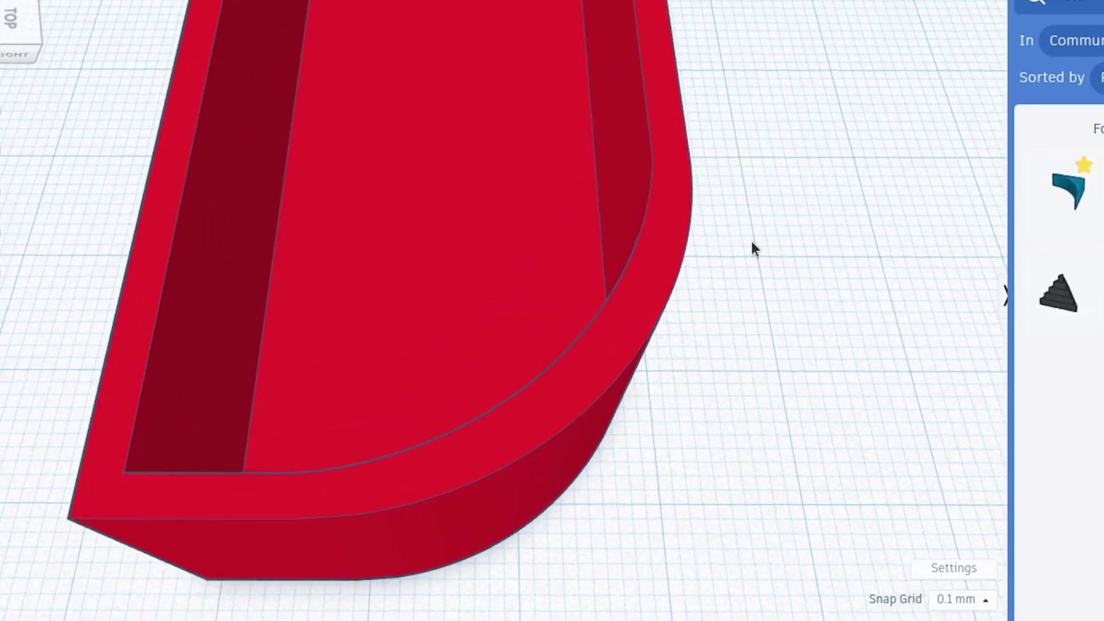
pyautogui.moveTo(752, 244); pyautogui.dragTo(750, 302, button='right')
pyautogui.click(657, 251)
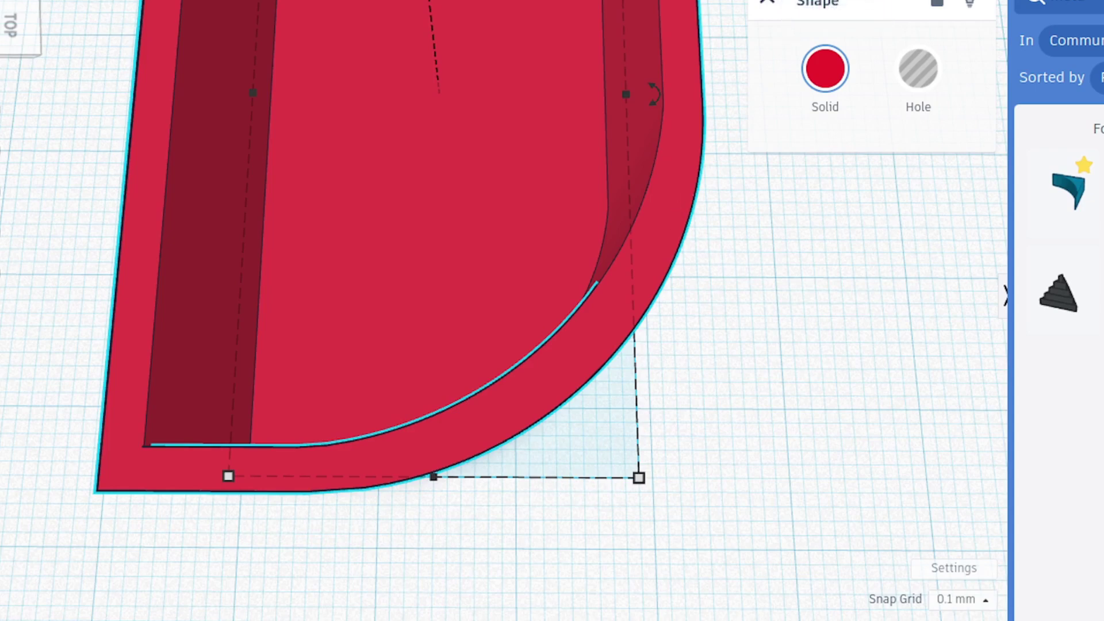
pyautogui.hotkey('ctrl', 'shift', 'g')
# Select the box body, hollow and corner fillet together.
pyautogui.click(931, 274)
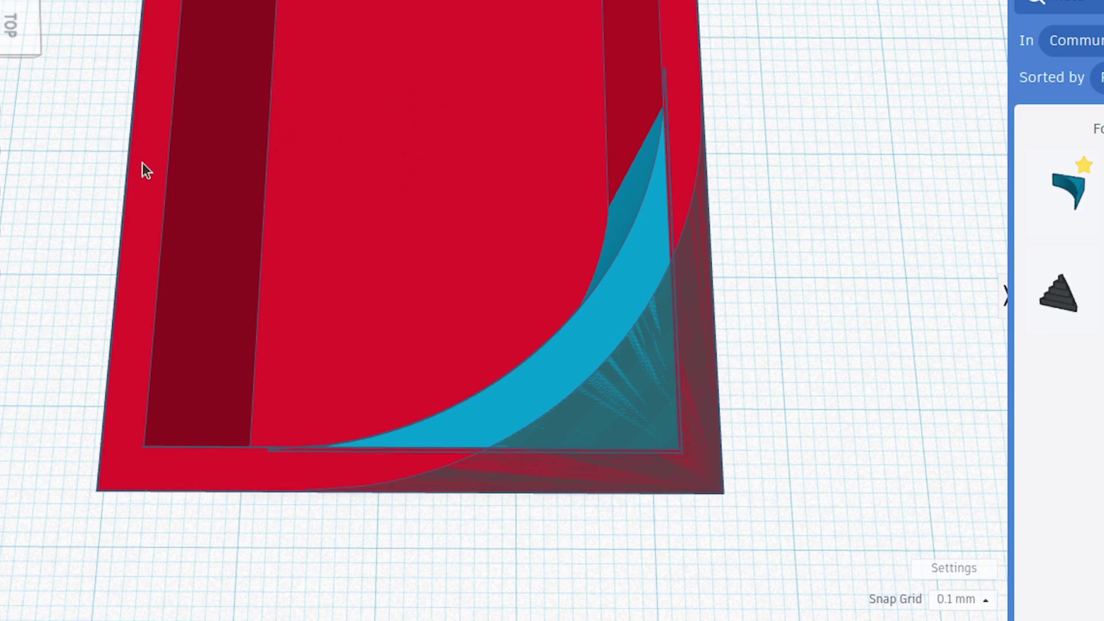
pyautogui.click(335, 124)
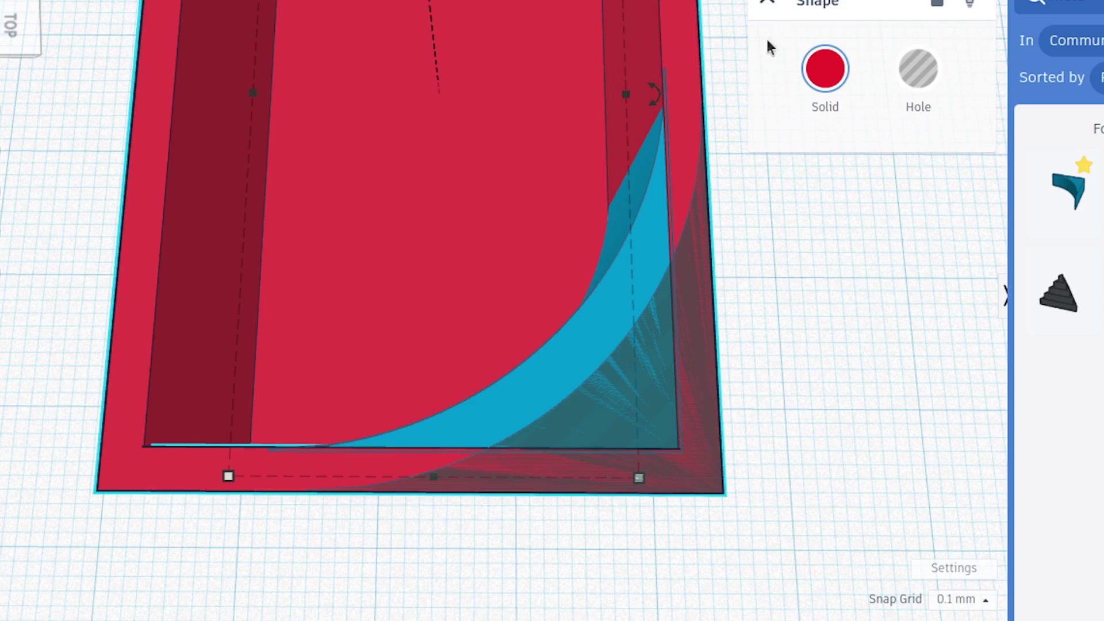
pyautogui.hotkey('ctrl', 'a')
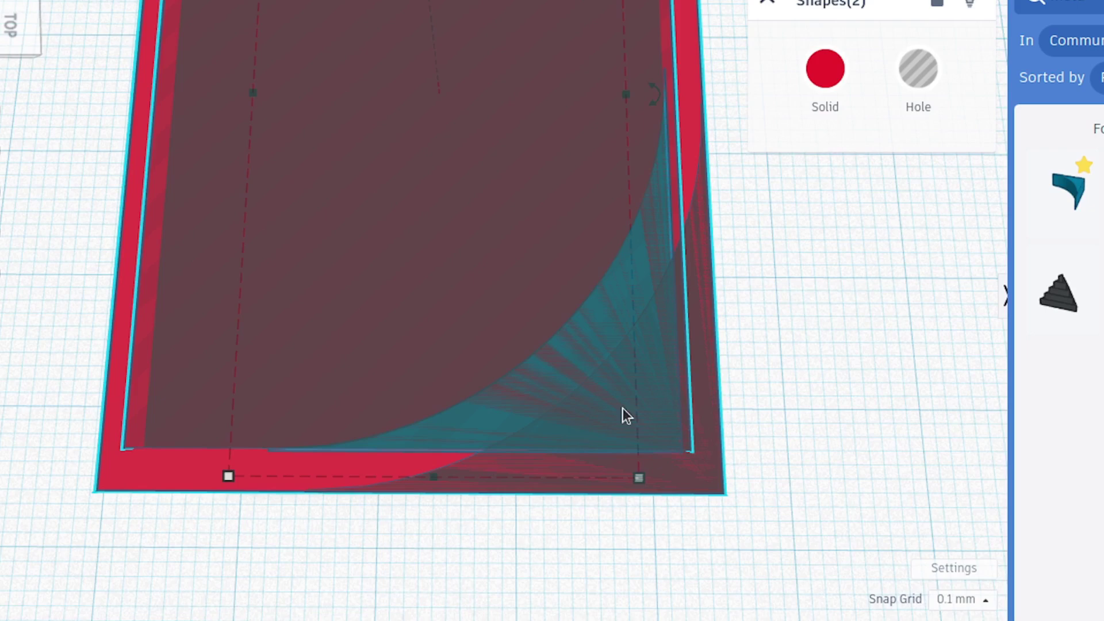
pyautogui.click(876, 271)
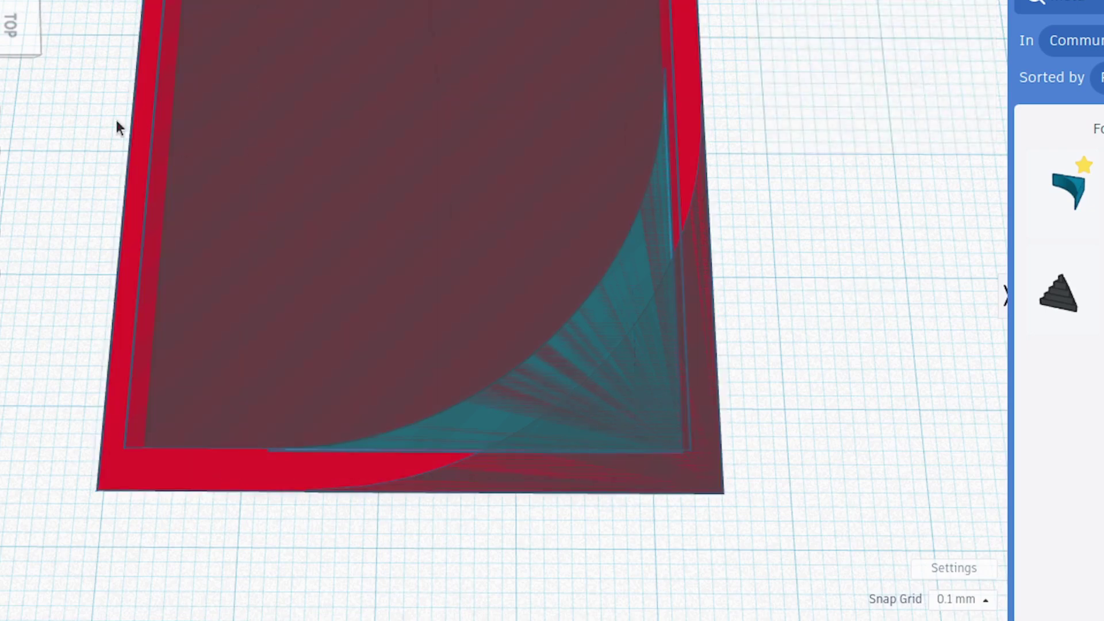
pyautogui.moveTo(94, 112); pyautogui.dragTo(251, 192)
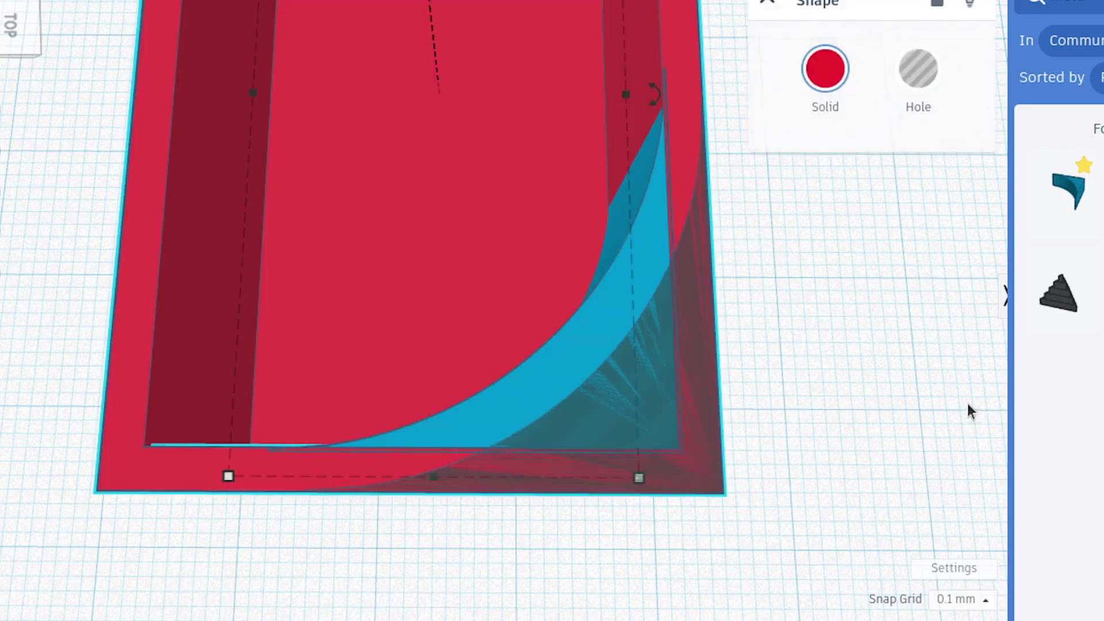
pyautogui.click(901, 385)
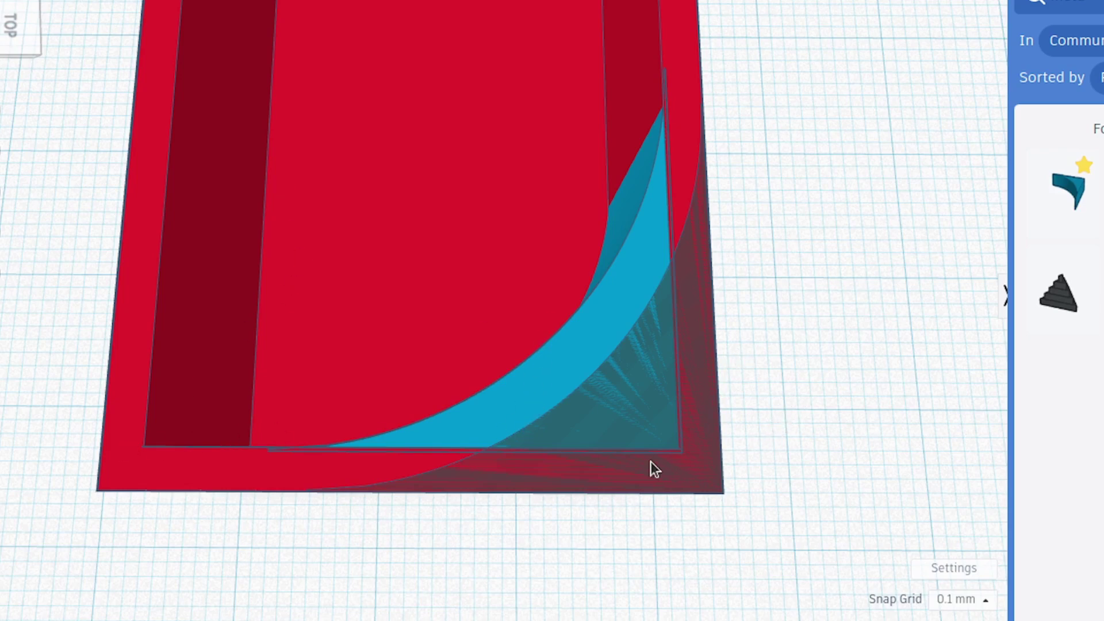
pyautogui.moveTo(772, 370); pyautogui.dragTo(567, 209)
# Group the three parts, then ungroup and place a new MetaFillet at the front-left corner.
pyautogui.hotkey('ctrl', 'g')
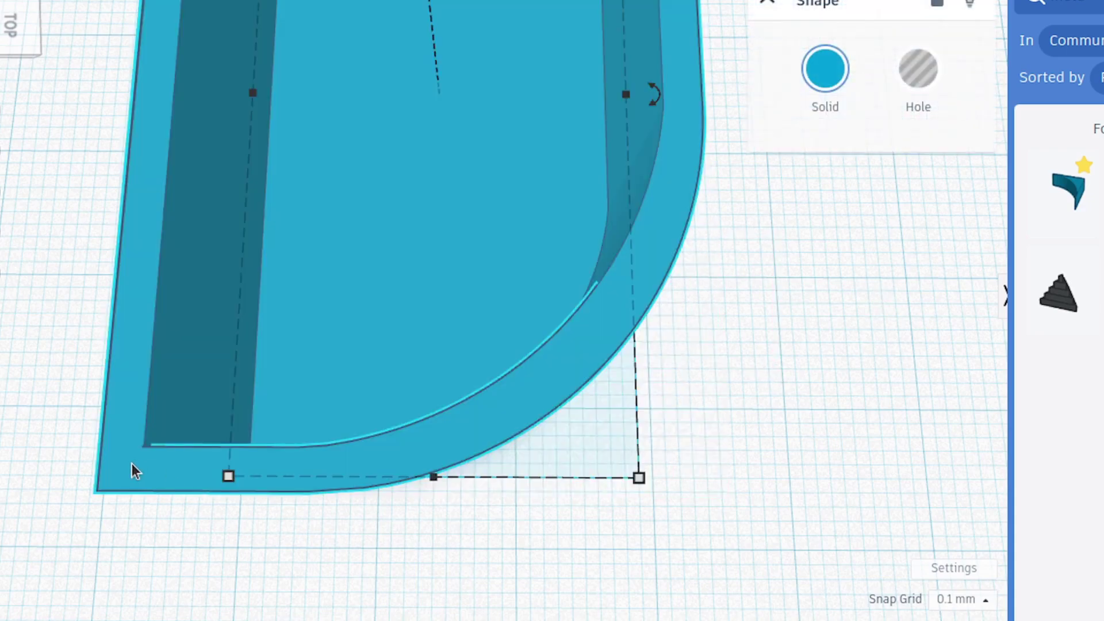
pyautogui.scroll(-6, 668, 398)
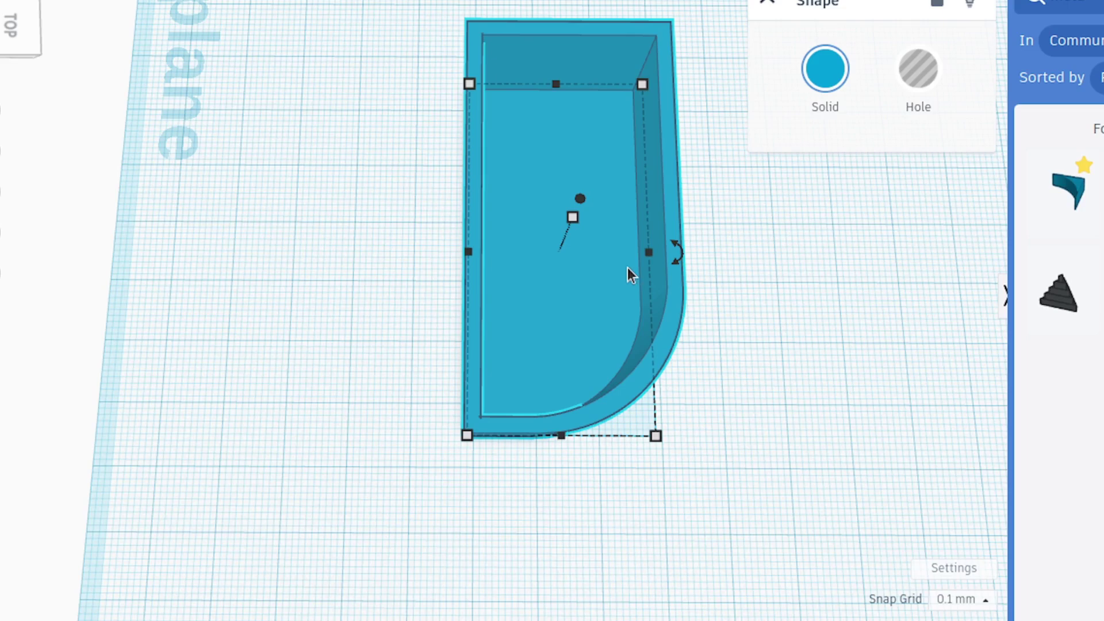
pyautogui.hotkey('ctrl', 'shift', 'h')
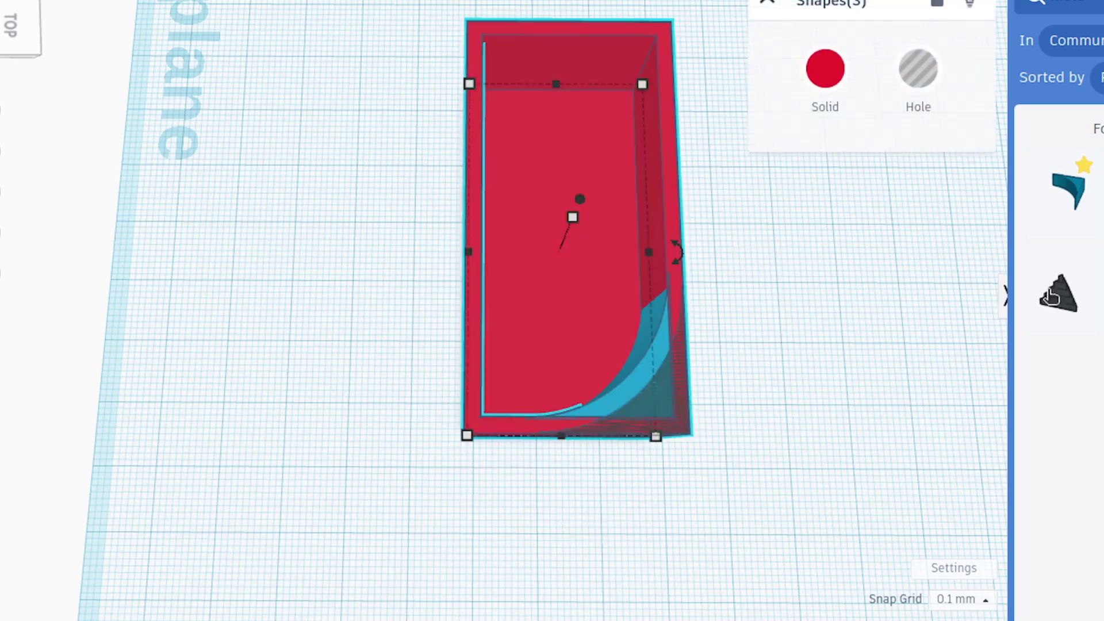
pyautogui.moveTo(1063, 190); pyautogui.dragTo(483, 306)
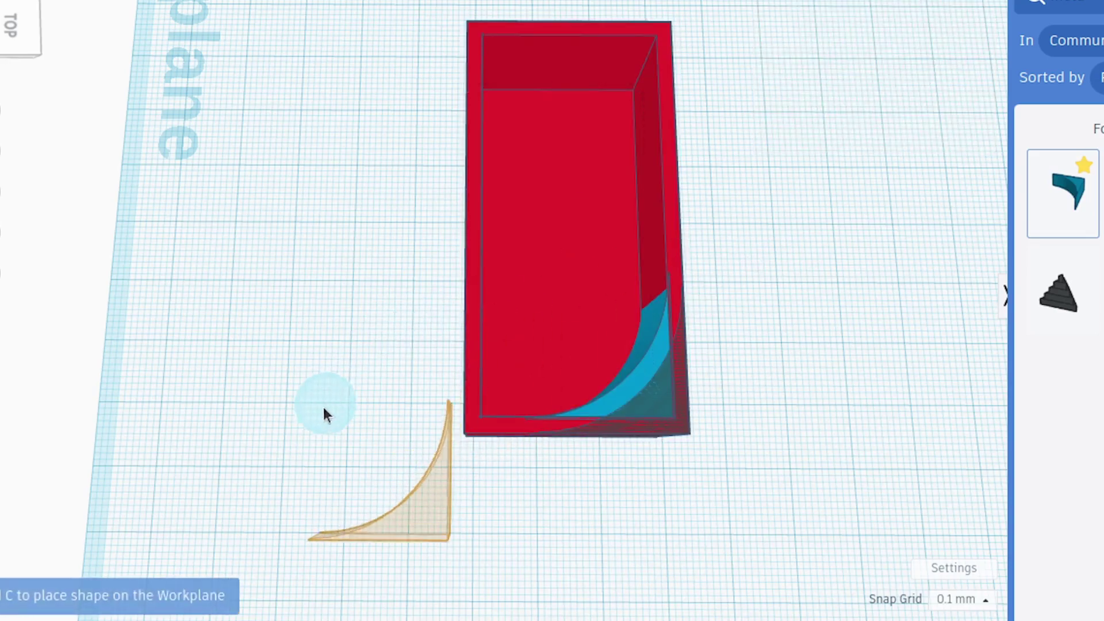
pyautogui.click(288, 384)
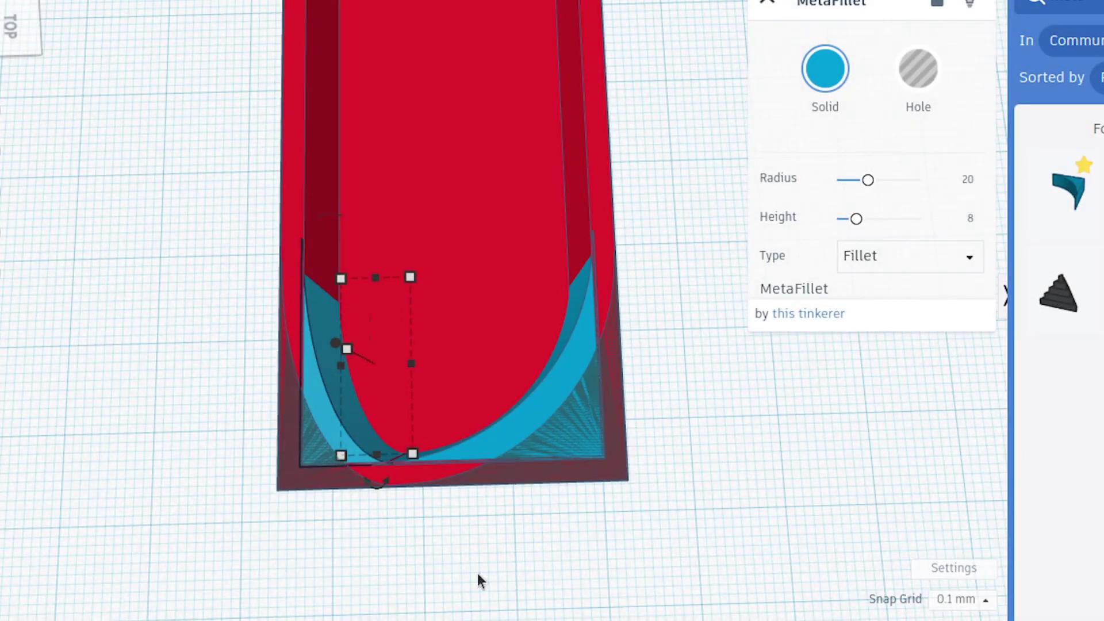
# Group all box parts with the new fillet and view the finished rounded tub.
pyautogui.click(483, 575)
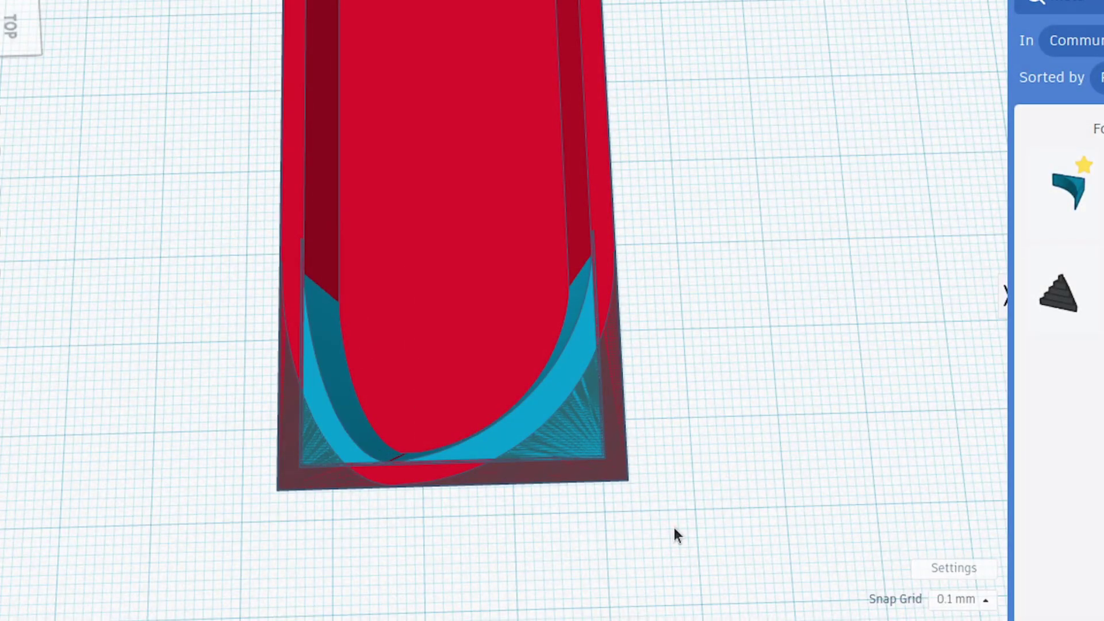
pyautogui.moveTo(677, 527); pyautogui.dragTo(220, 370)
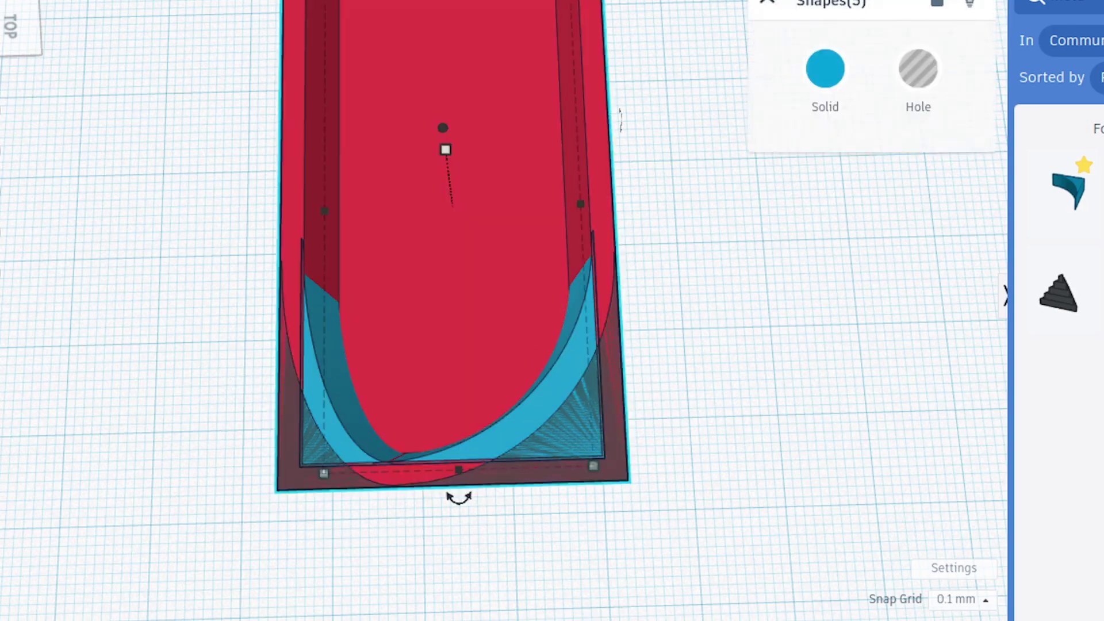
pyautogui.hotkey('ctrl', 'g')
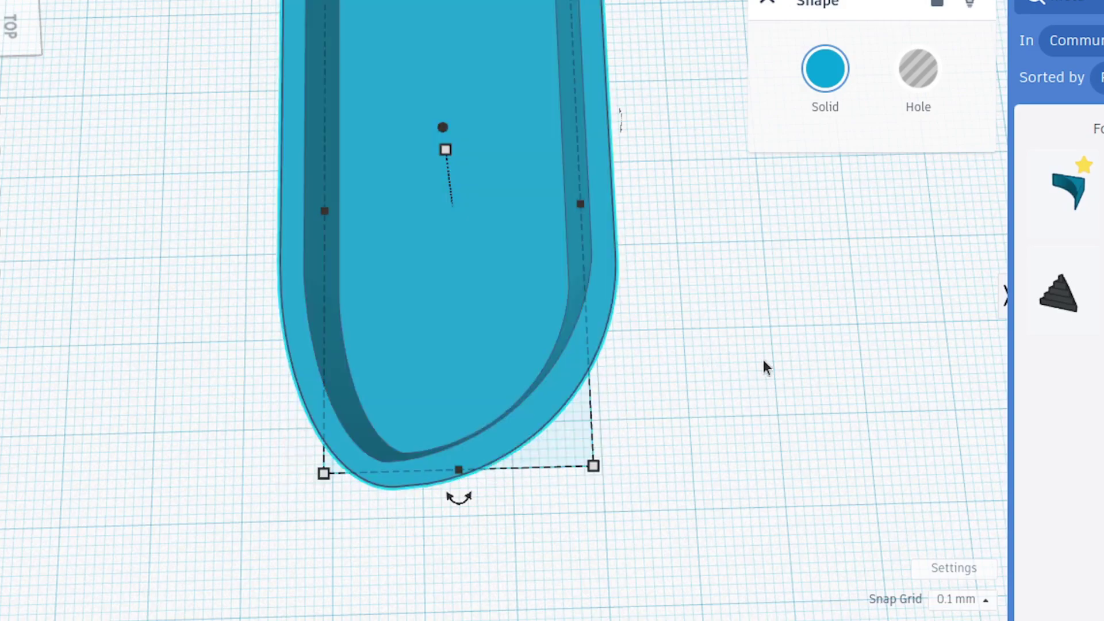
pyautogui.click(718, 378)
pyautogui.moveTo(717, 374); pyautogui.dragTo(840, 446, button='right')
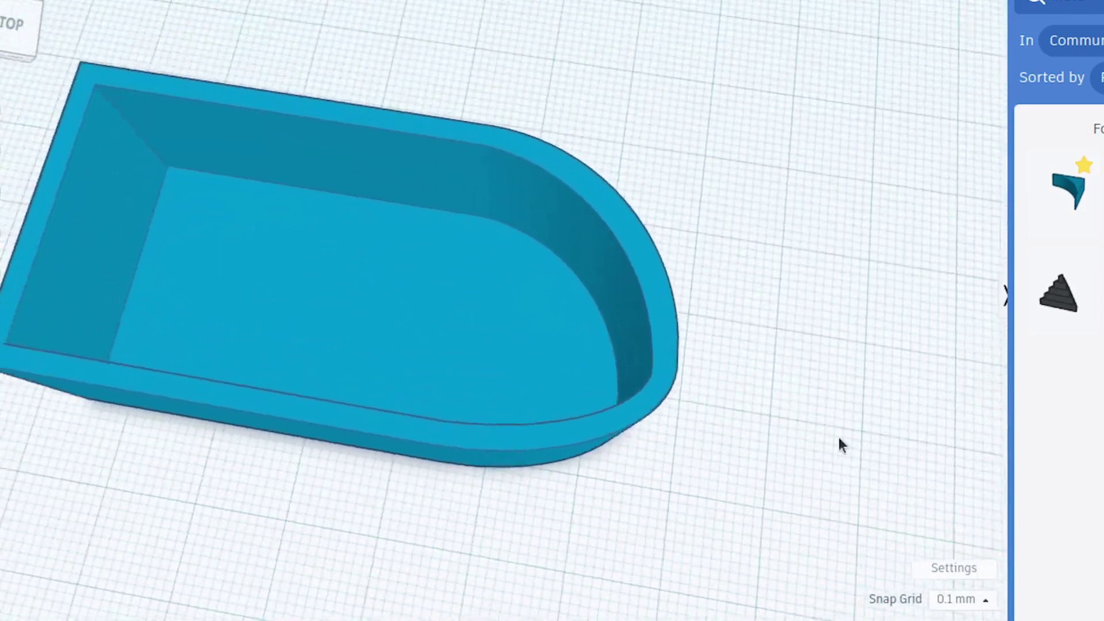